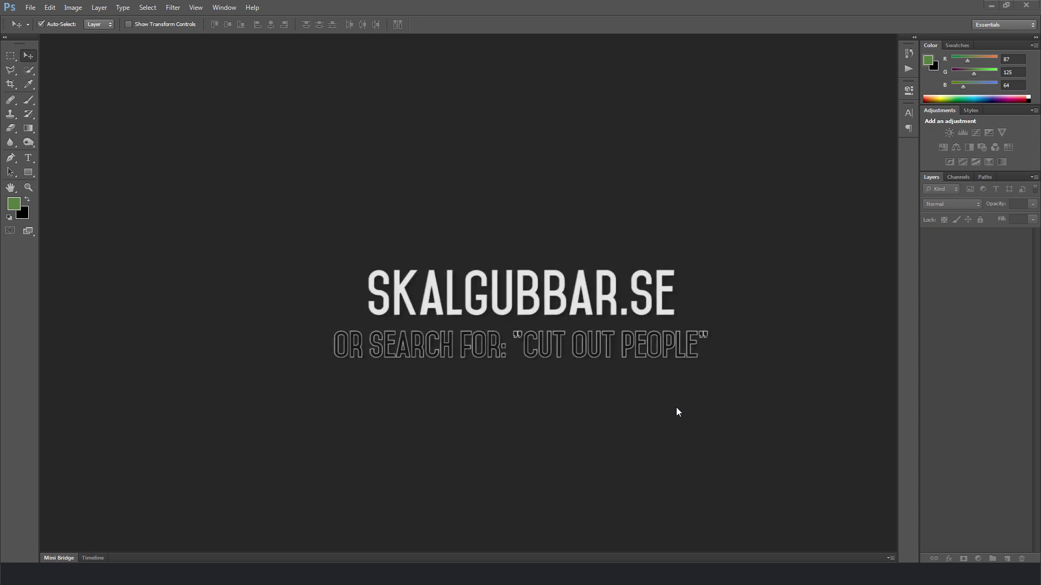
- Open Drop Shadow.jpg
click(30, 7)
click(38, 29)
double_click(500, 204)
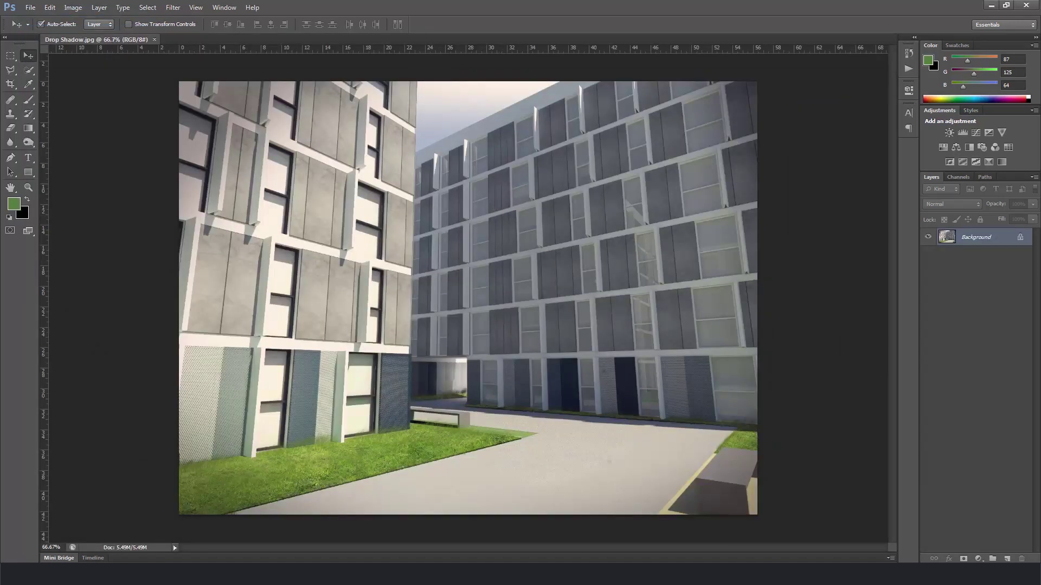
- Place photo 12 of the walking woman on the path, scaled down to about 38%
mouse_move(131, 574)
click(186, 516)
drag(808, 172, 706, 341)
key(alt+Tab)
drag(624, 413, 624, 413)
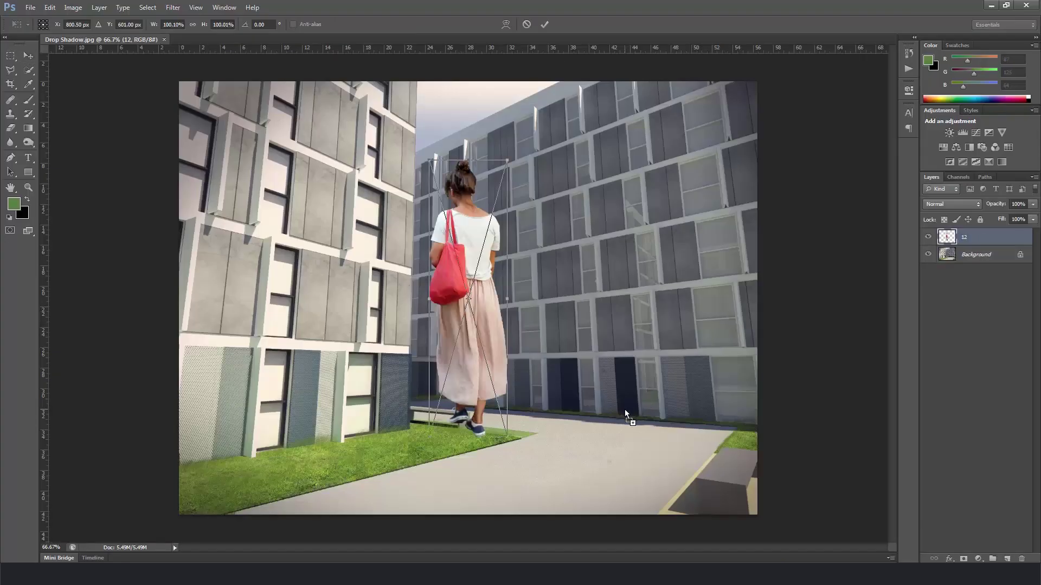
drag(474, 334, 650, 367)
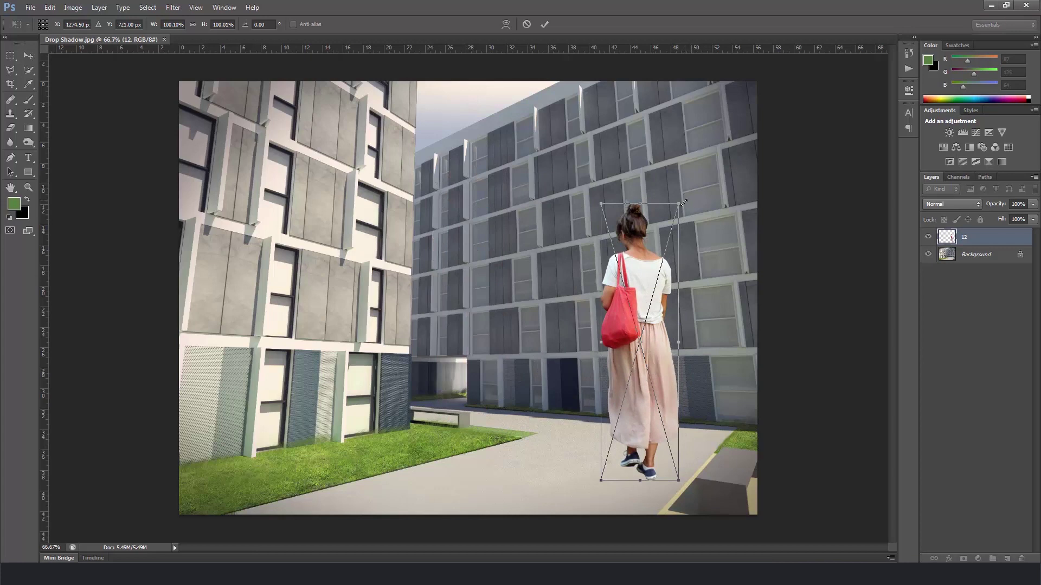
drag(684, 202, 649, 380)
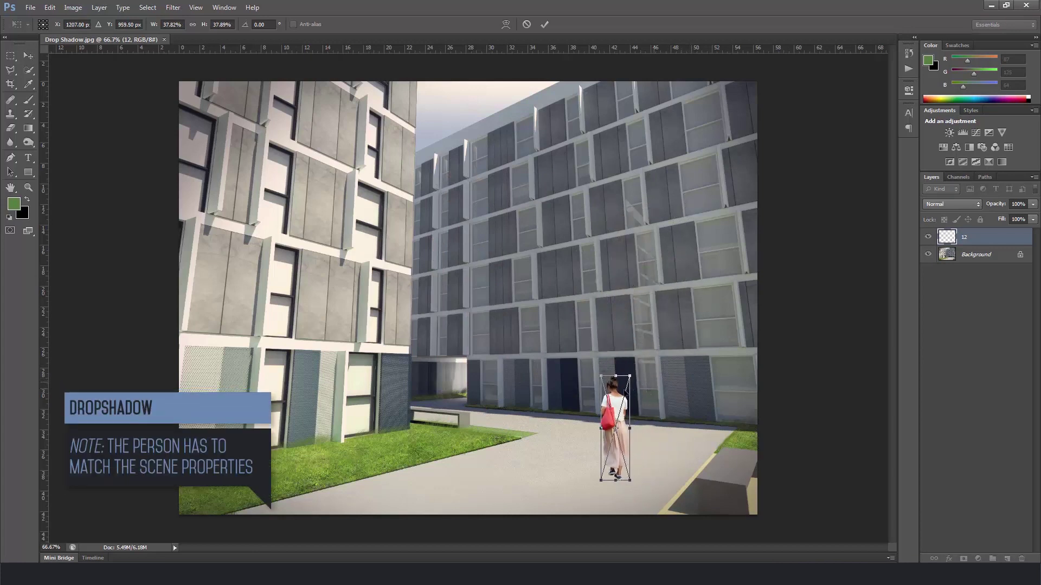
click(545, 24)
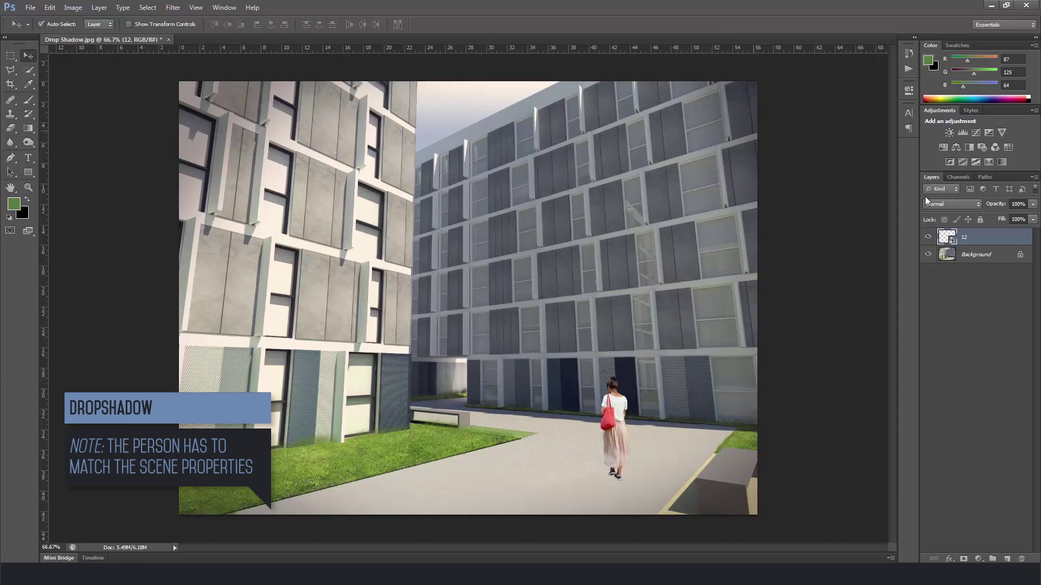
- Rasterize the woman layer and duplicate it as 12 copy, placed beneath the original
right_click(965, 239)
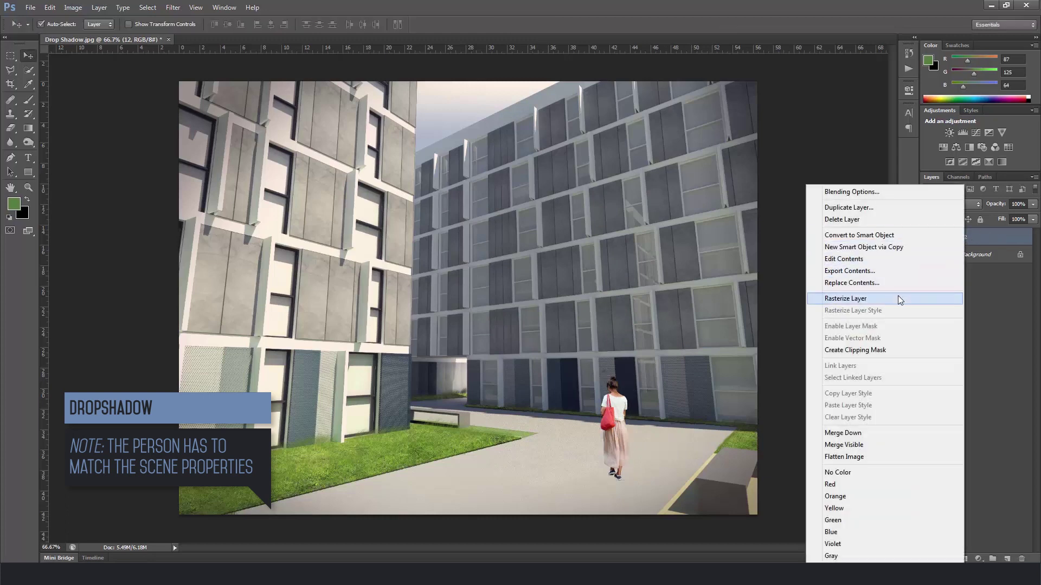
click(898, 299)
right_click(966, 237)
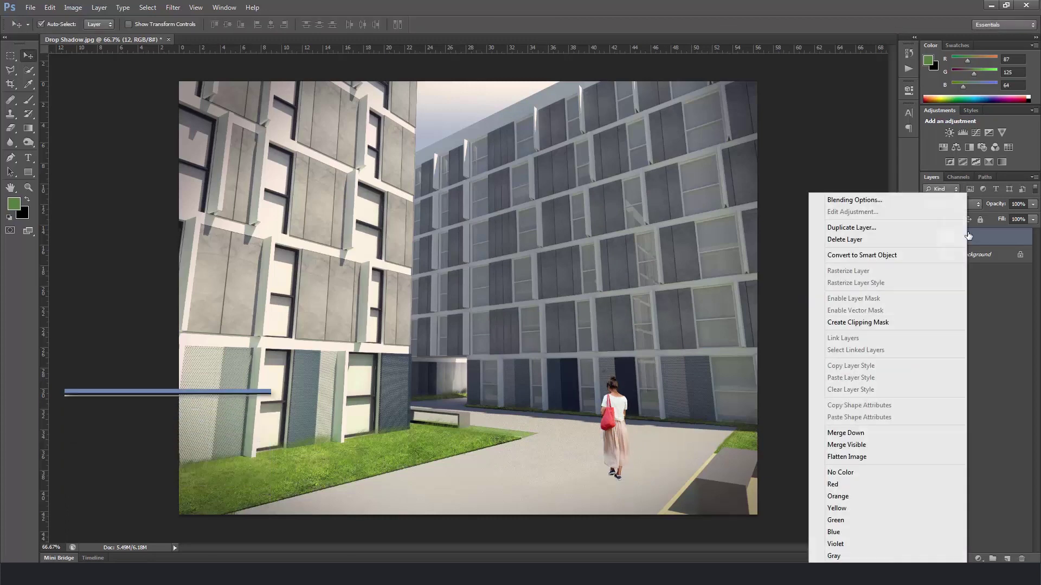
click(927, 227)
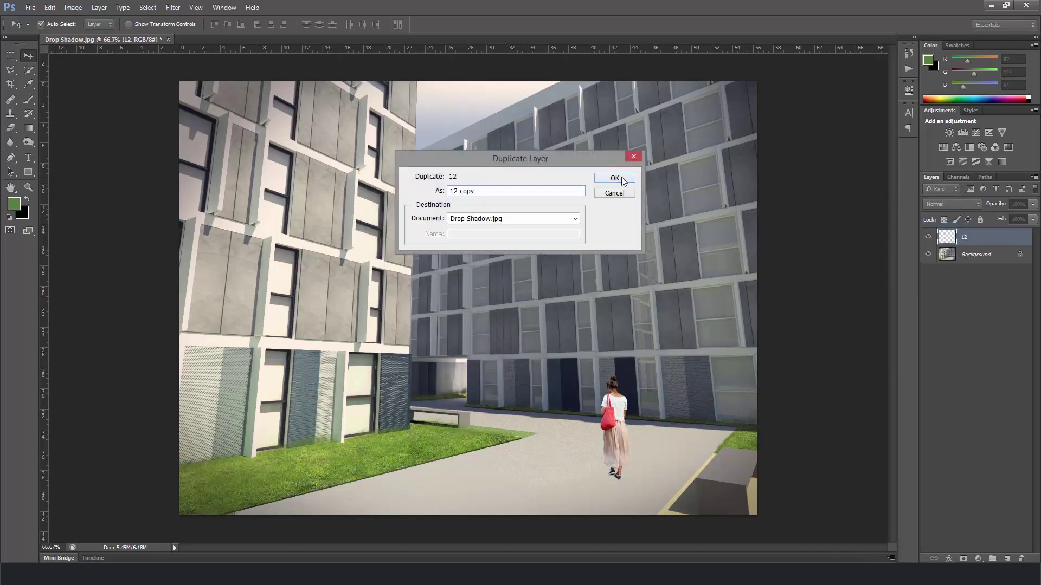
click(614, 179)
drag(950, 237, 934, 257)
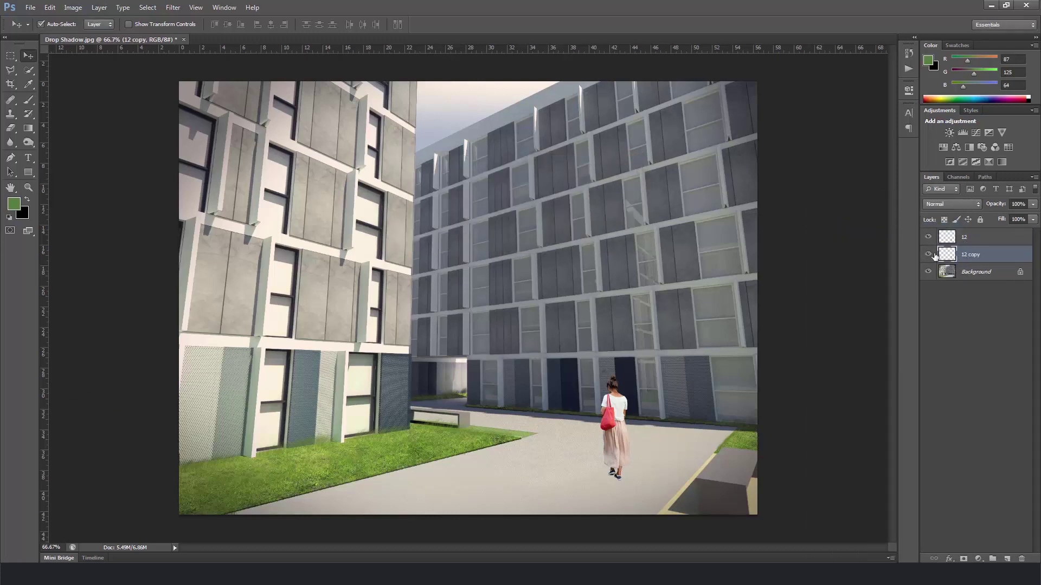
- Blacken 12 copy with Hue/Saturation Lightness -100
click(73, 8)
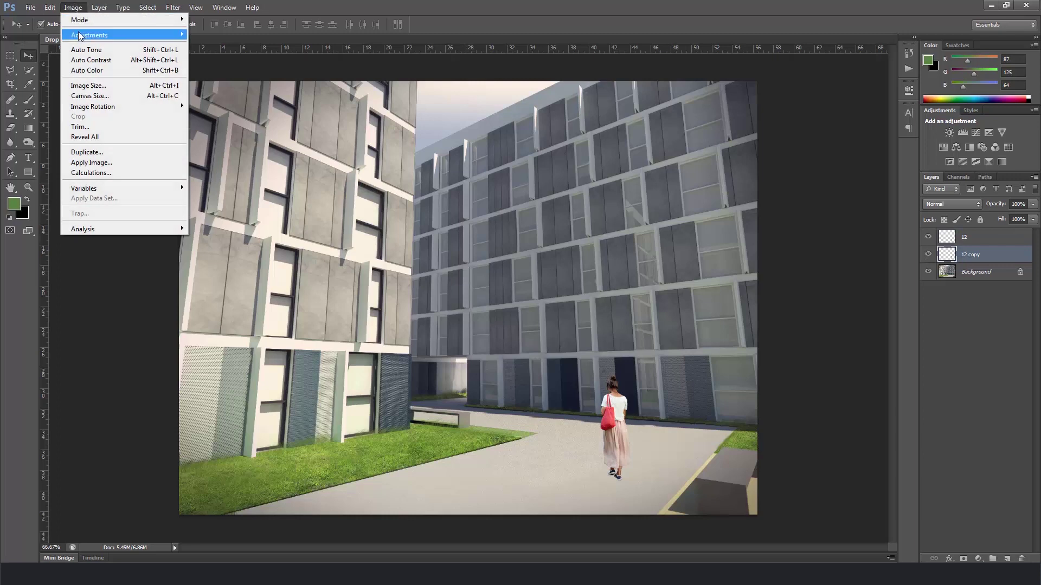
mouse_move(82, 36)
click(236, 92)
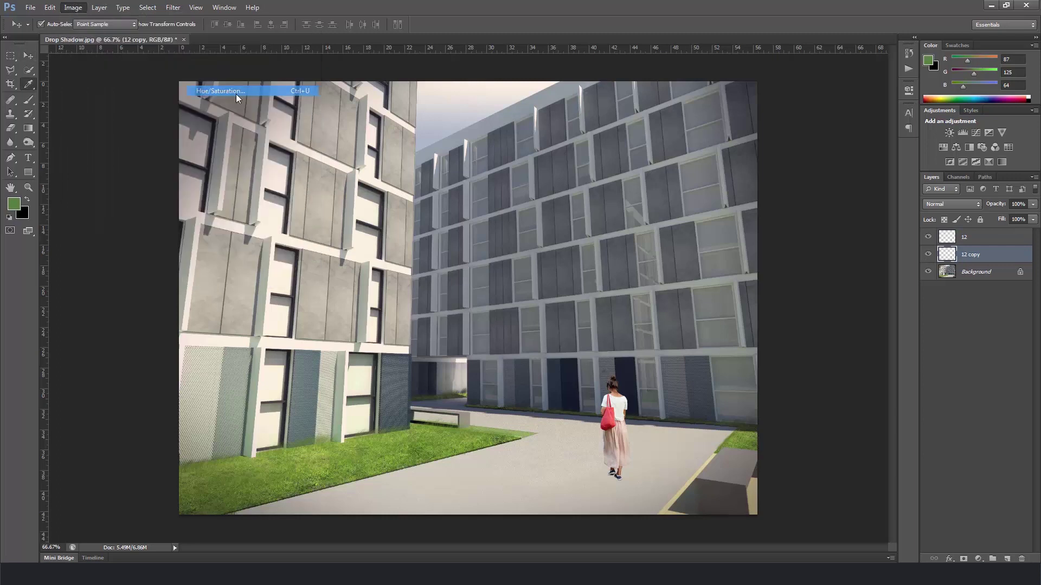
drag(857, 424, 785, 427)
click(981, 320)
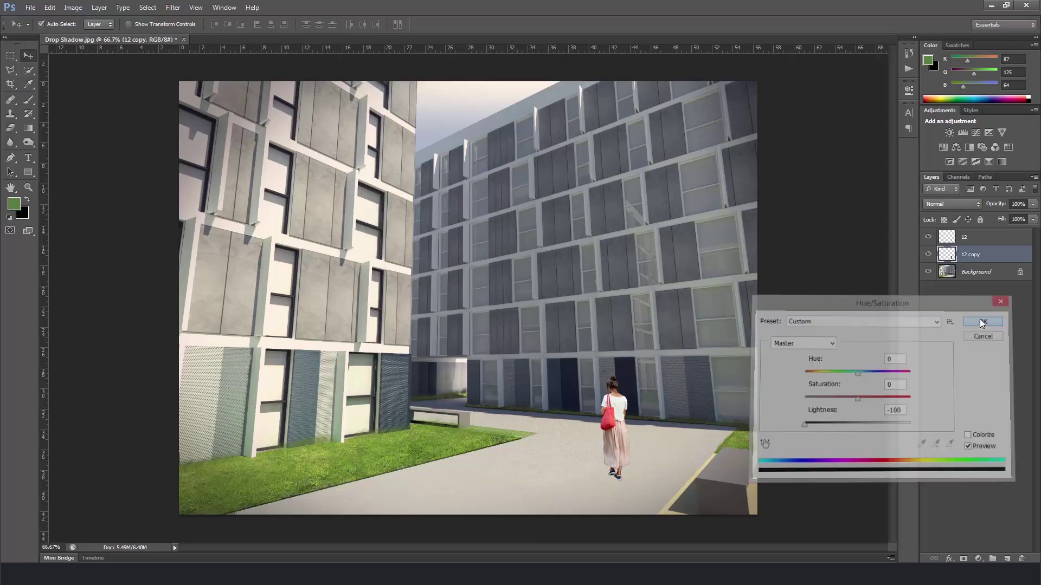
scroll(662, 470, up, 5)
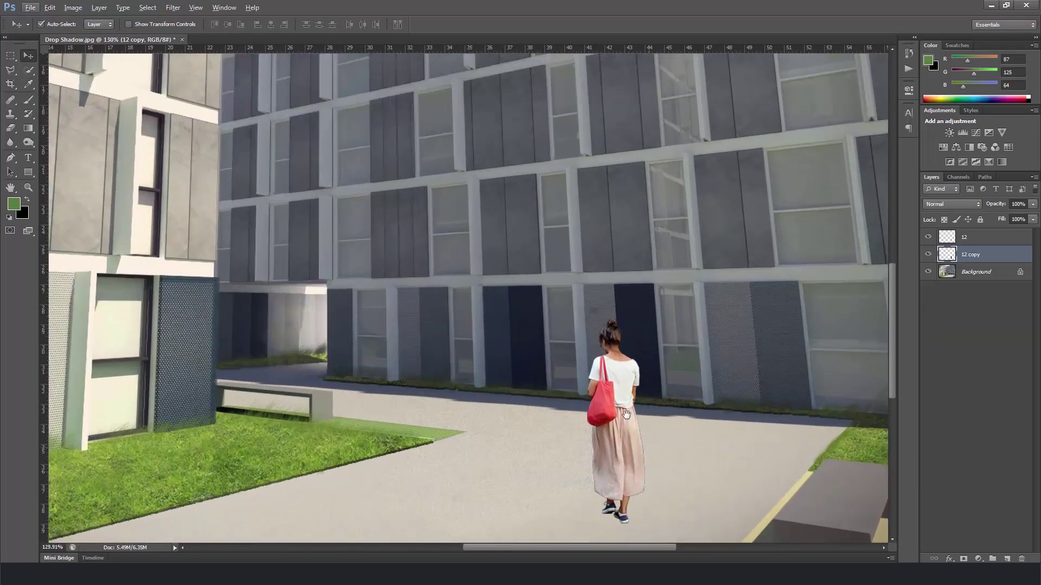
- Distort the black 12 copy into a flat ground shadow stretching left from the woman's feet
drag(581, 361, 560, 339)
scroll(565, 325, up, 2)
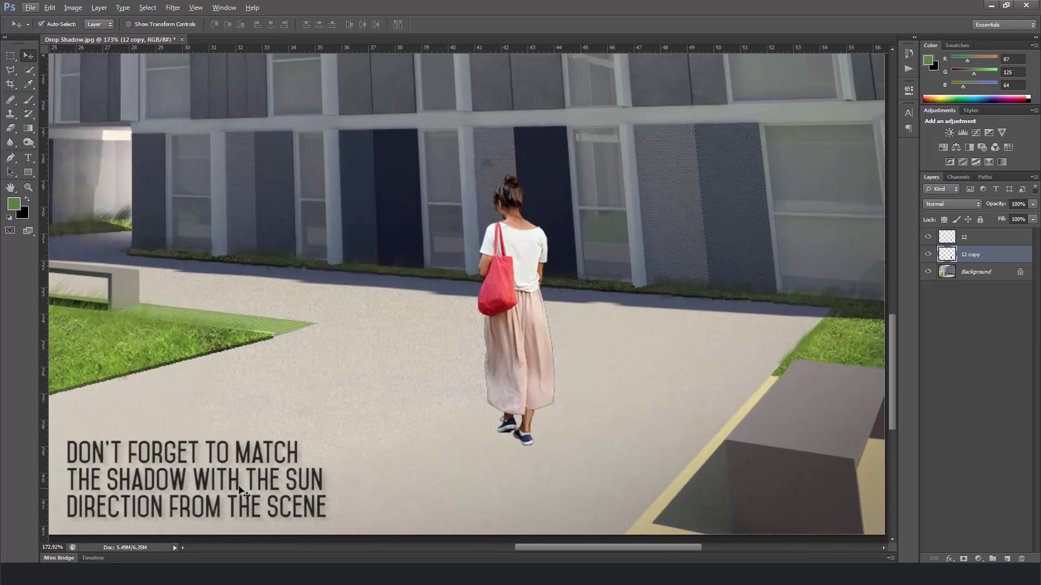
key(ctrl+t)
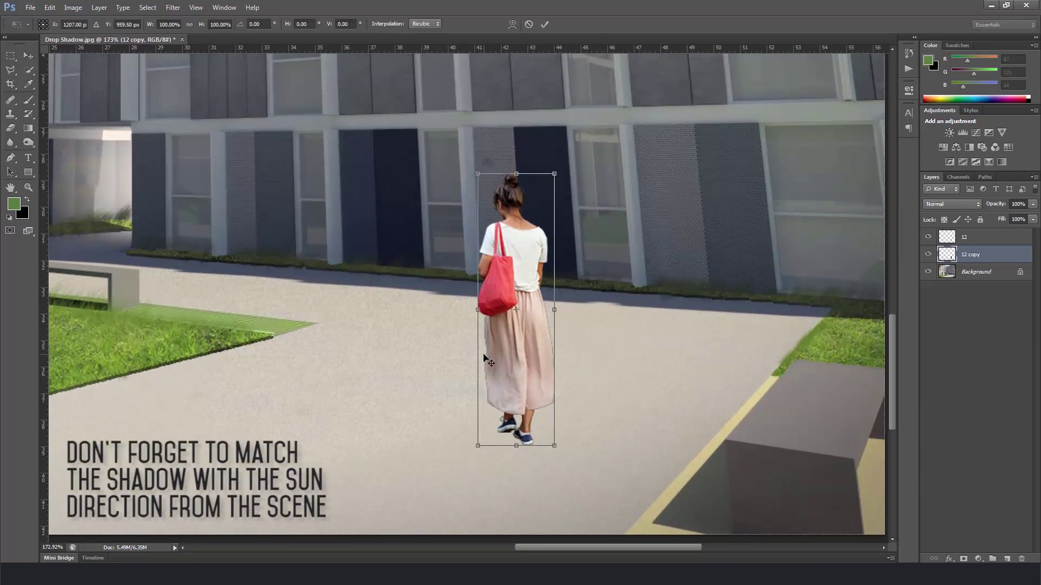
right_click(514, 273)
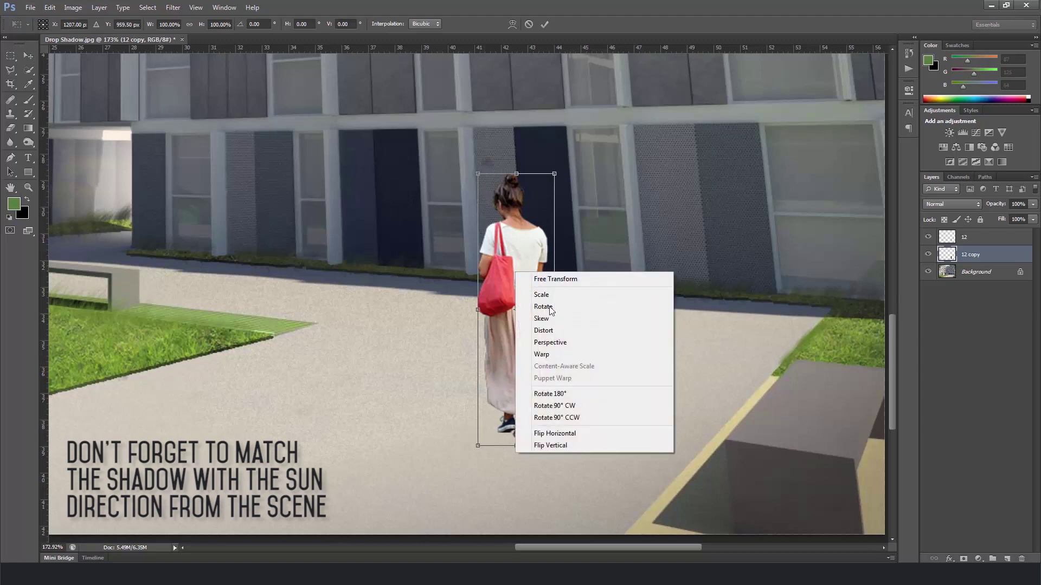
click(557, 329)
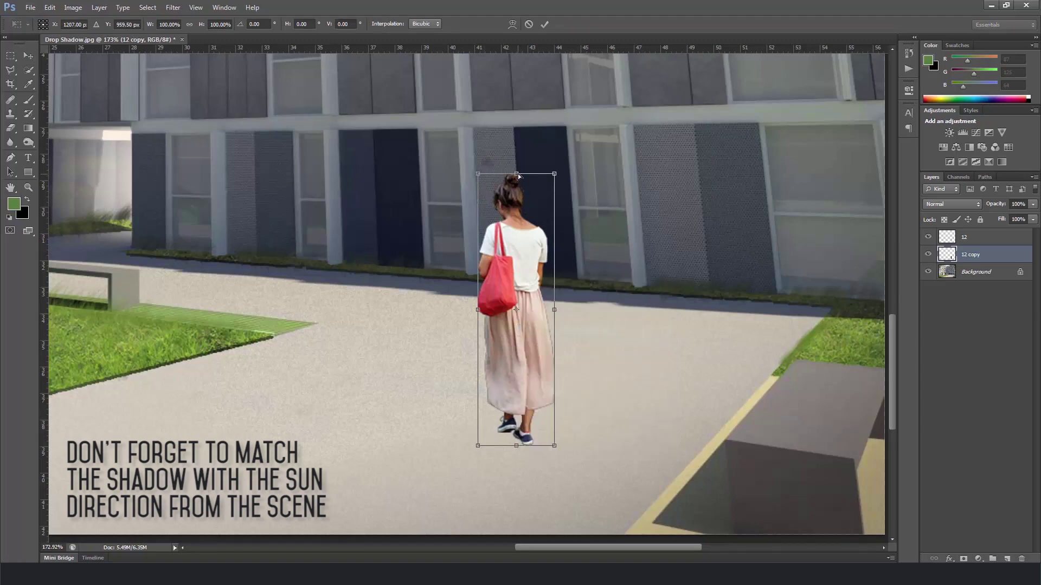
drag(515, 174, 370, 384)
drag(555, 446, 478, 429)
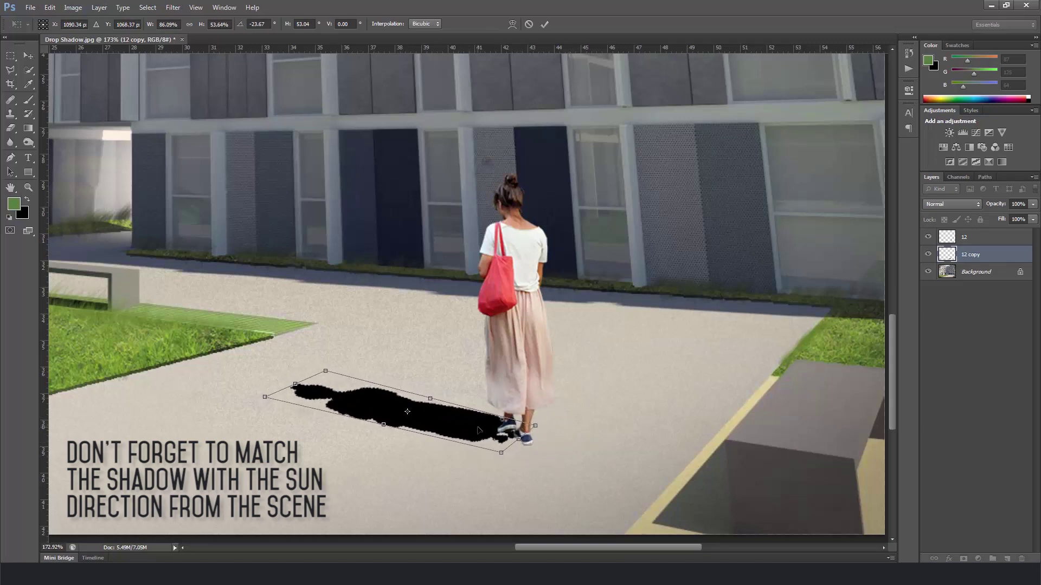
drag(276, 392, 275, 385)
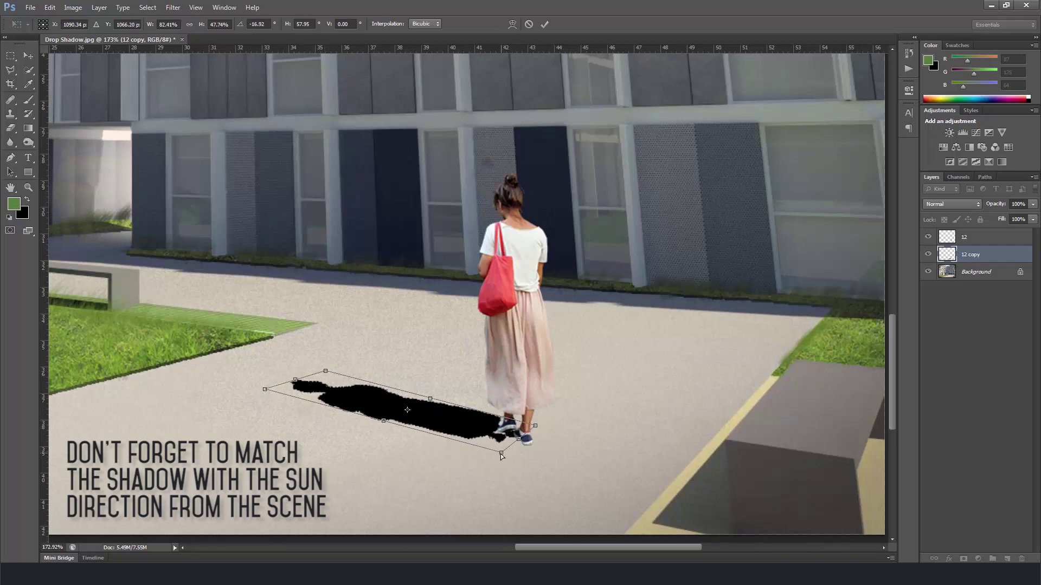
drag(499, 454, 491, 451)
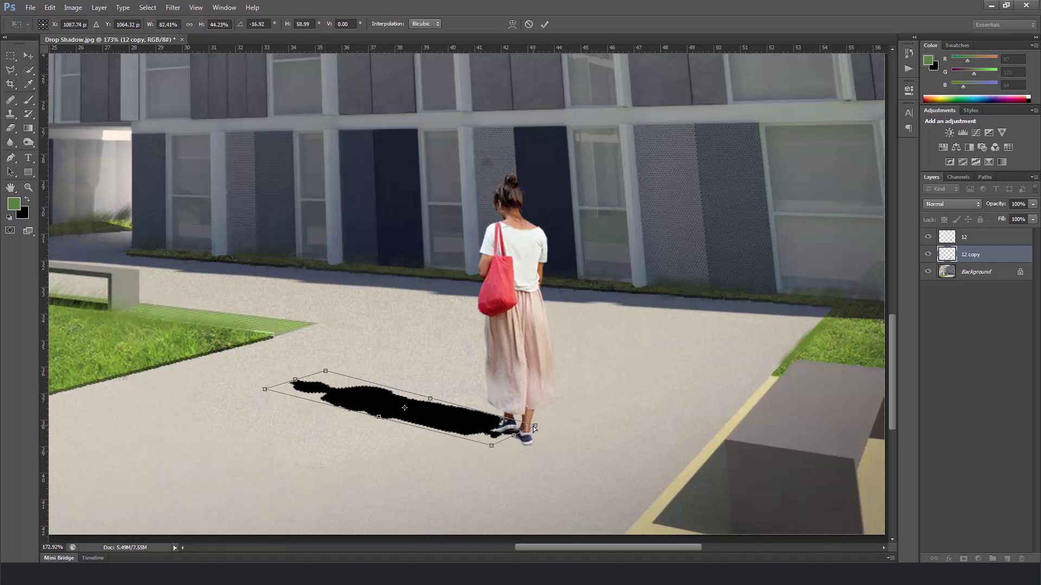
- Commit the shadow shape and set its blend mode to Soft Light
click(545, 22)
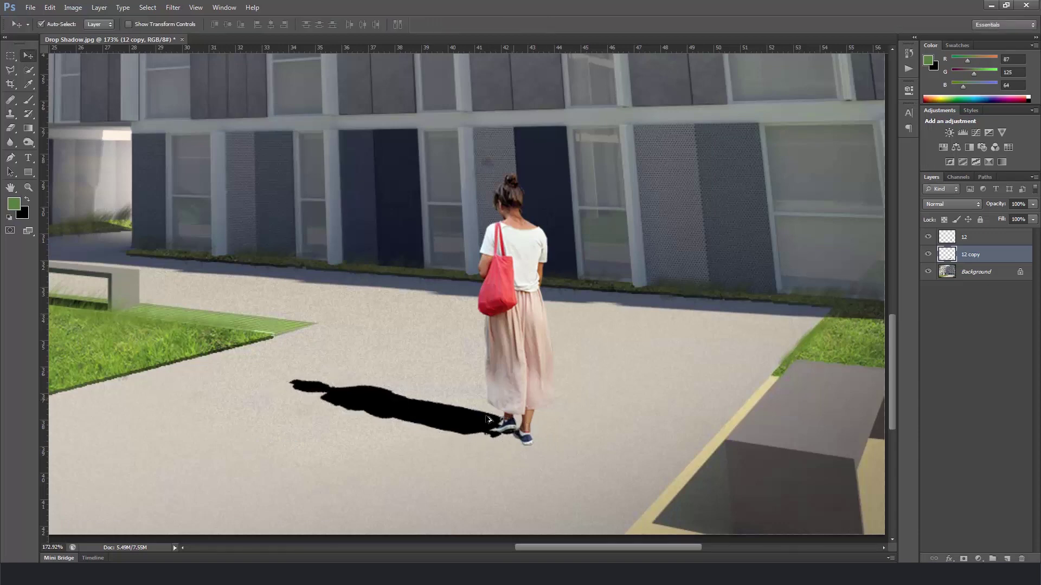
scroll(457, 441, up, 4)
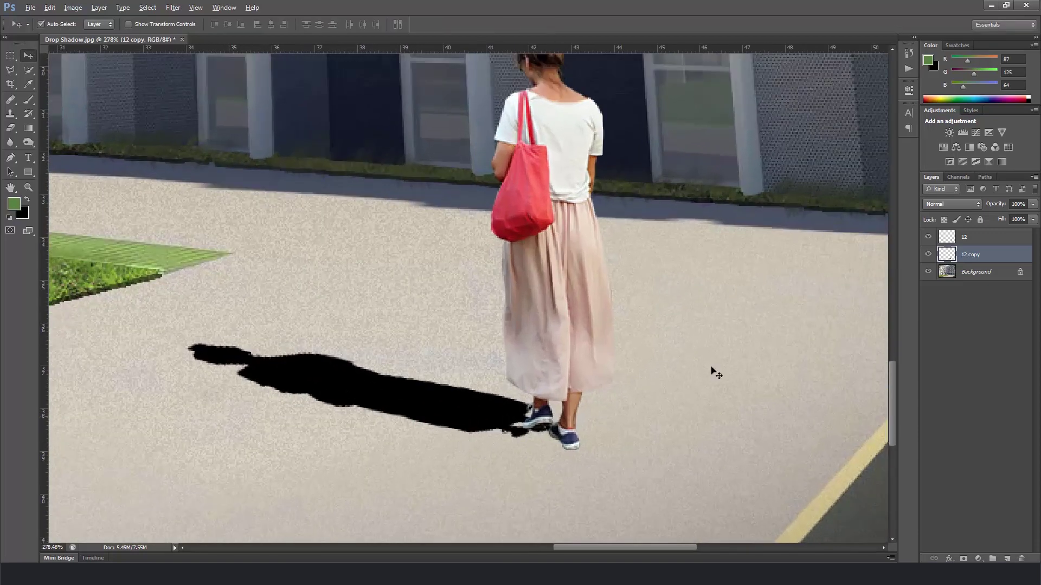
click(967, 203)
click(938, 354)
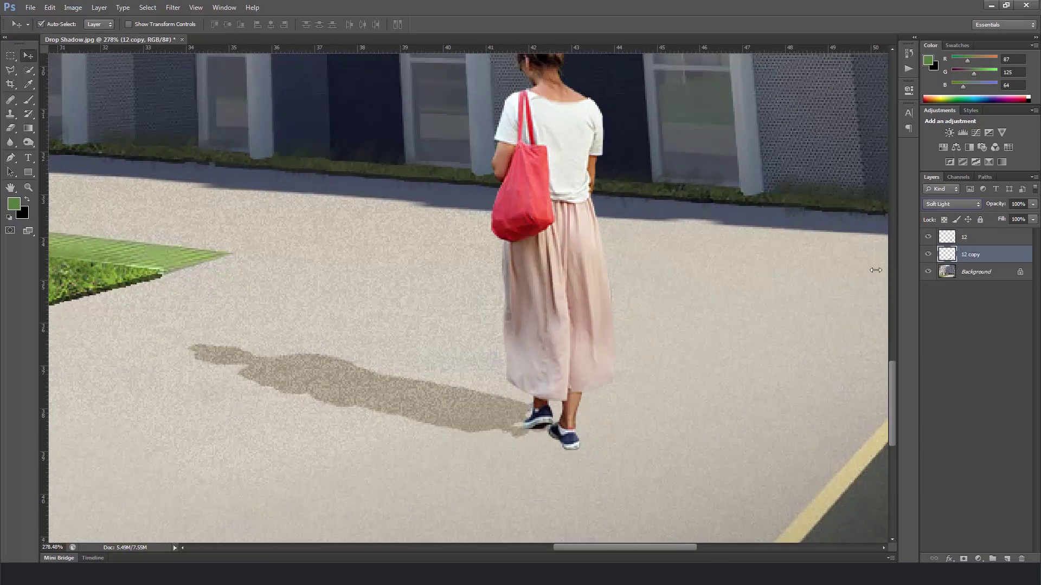
- Soften the shadow with a small Gaussian Blur of about 1.5 pixels
click(81, 7)
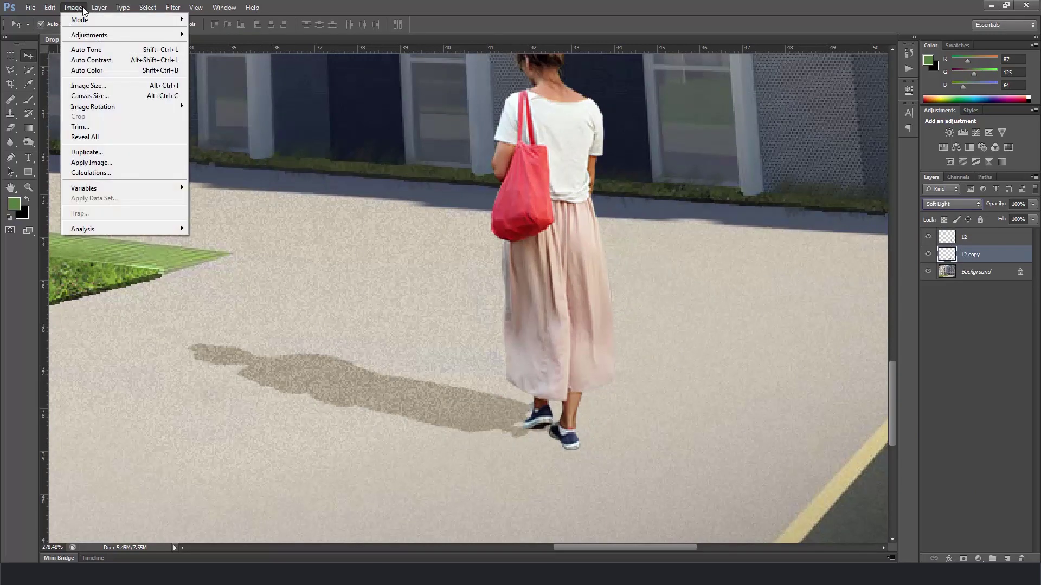
mouse_move(172, 8)
mouse_move(191, 117)
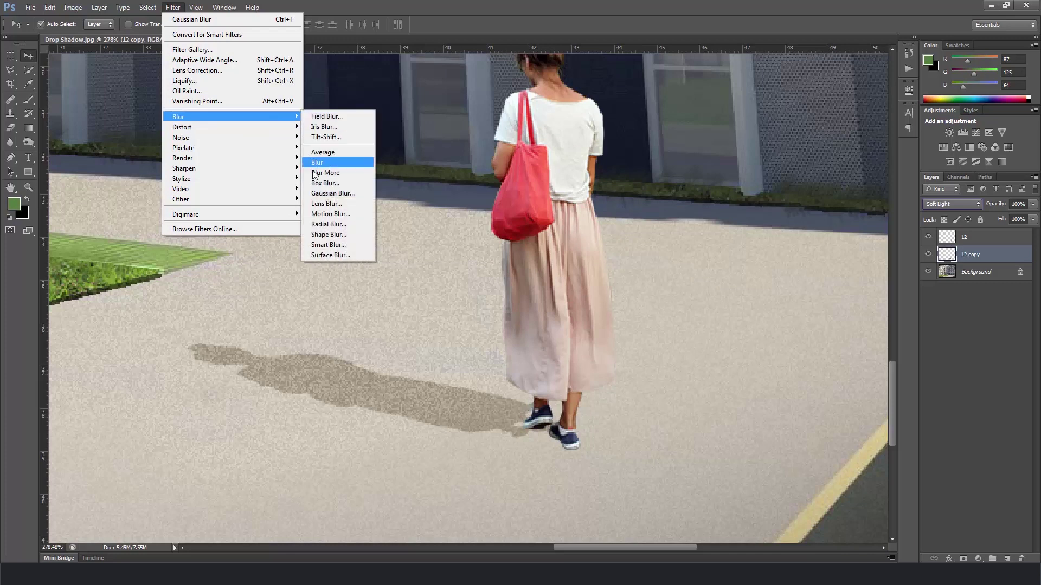
click(333, 193)
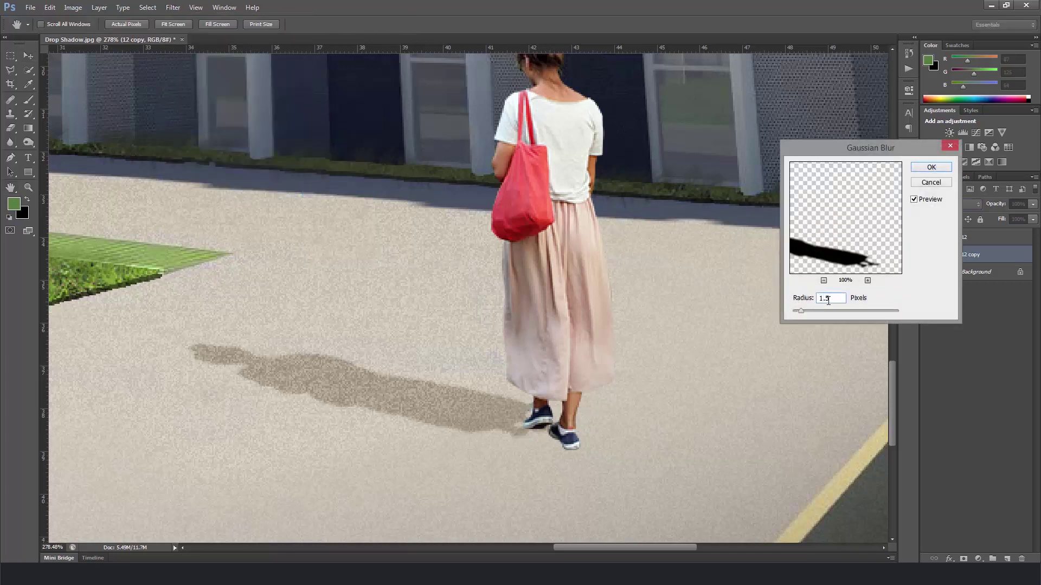
key(Return)
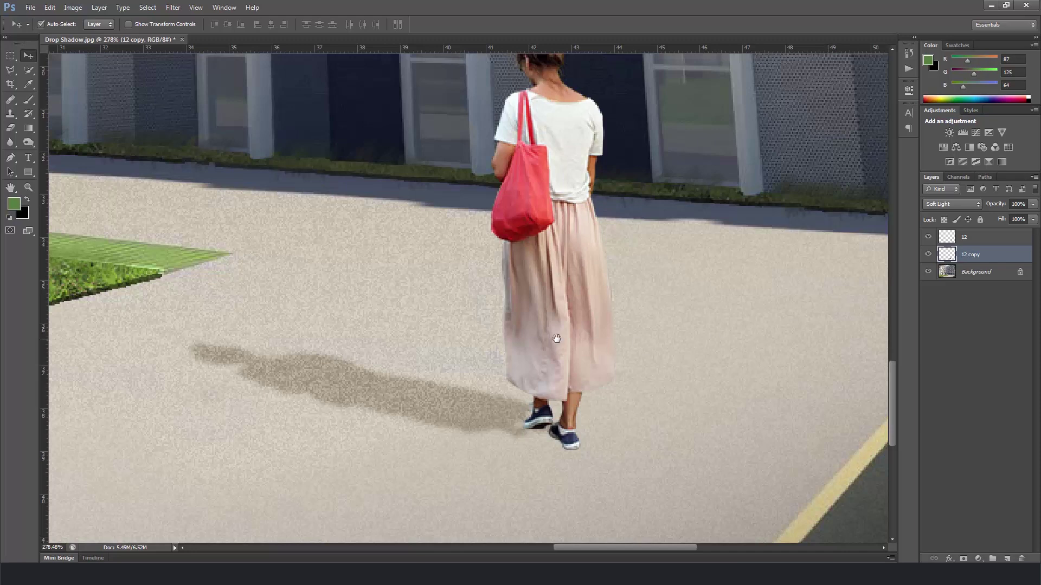
- Lower the shadow layer's opacity to 69%
drag(557, 338, 663, 342)
click(1031, 207)
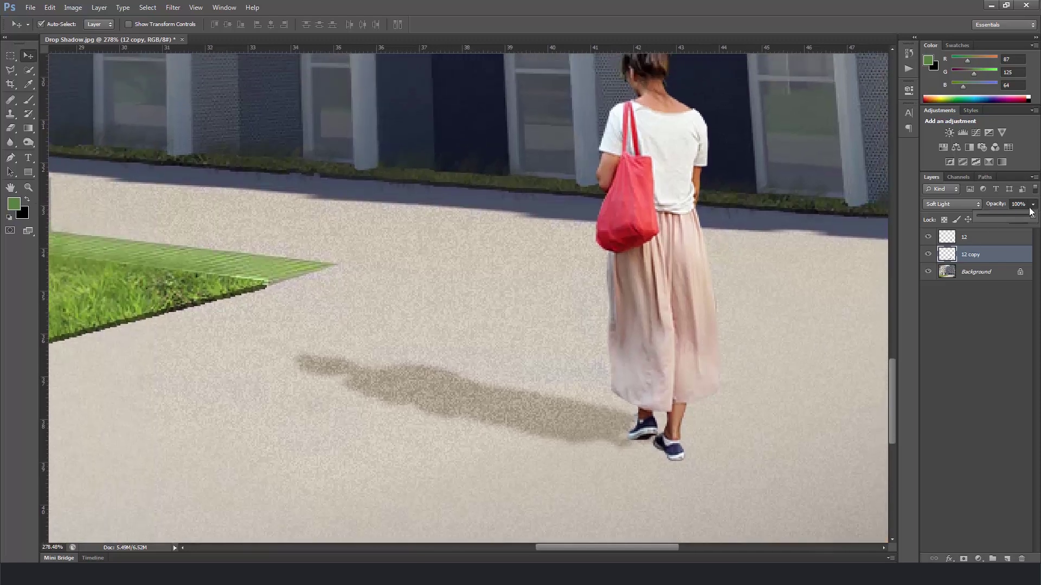
drag(1016, 214, 1014, 215)
click(982, 253)
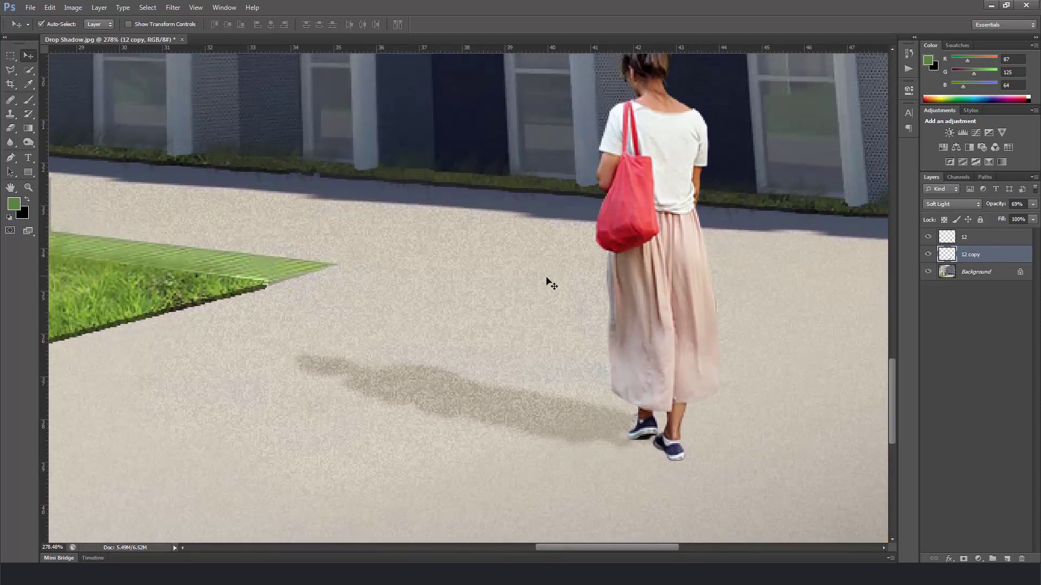
- Fade out the far end of the shadow with a soft eraser at 30% opacity
click(15, 129)
right_click(442, 310)
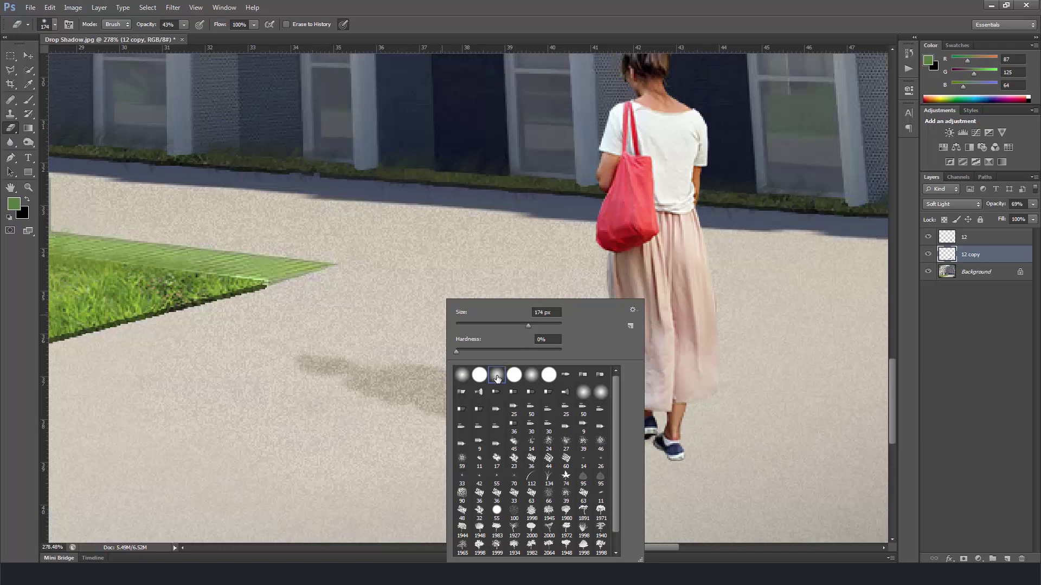
click(183, 25)
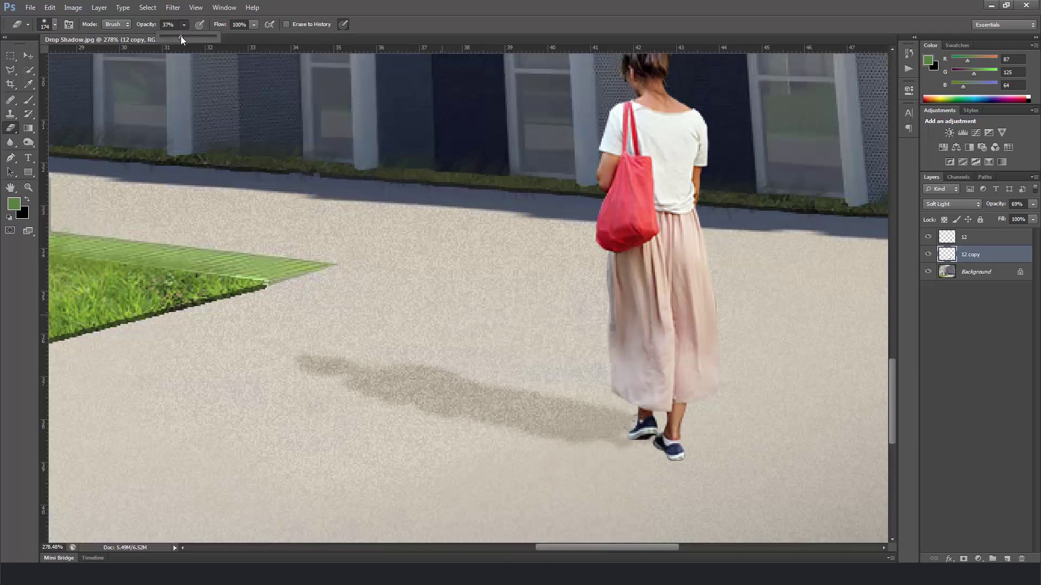
click(155, 27)
key(Return)
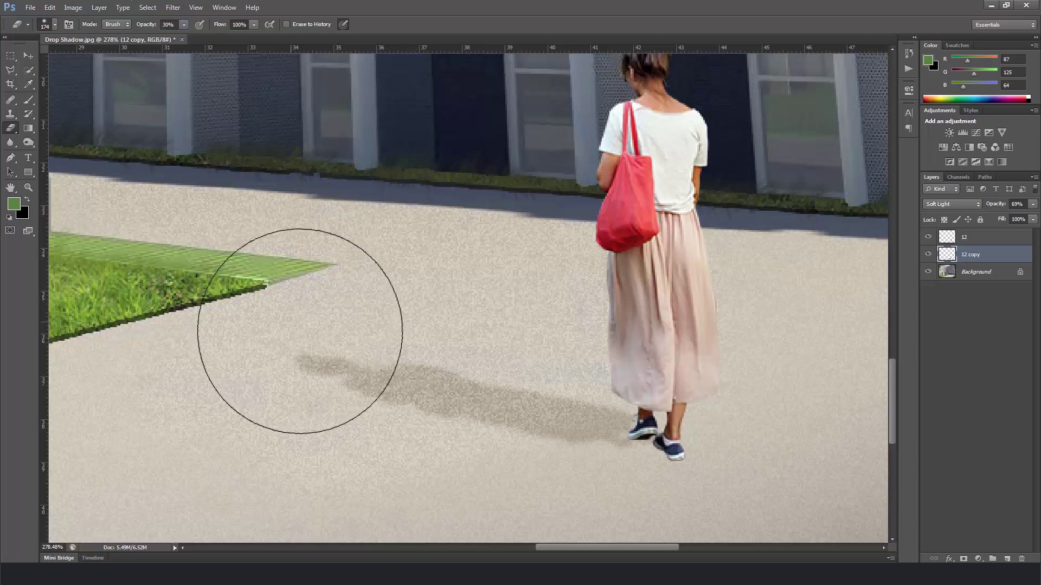
mouse_move(353, 347)
mouse_down()
mouse_move(353, 369)
mouse_move(487, 356)
mouse_move(608, 313)
mouse_move(496, 316)
mouse_move(395, 357)
mouse_move(236, 359)
mouse_up()
- Switch to the Move tool and zoom out to show the whole courtyard
key(v)
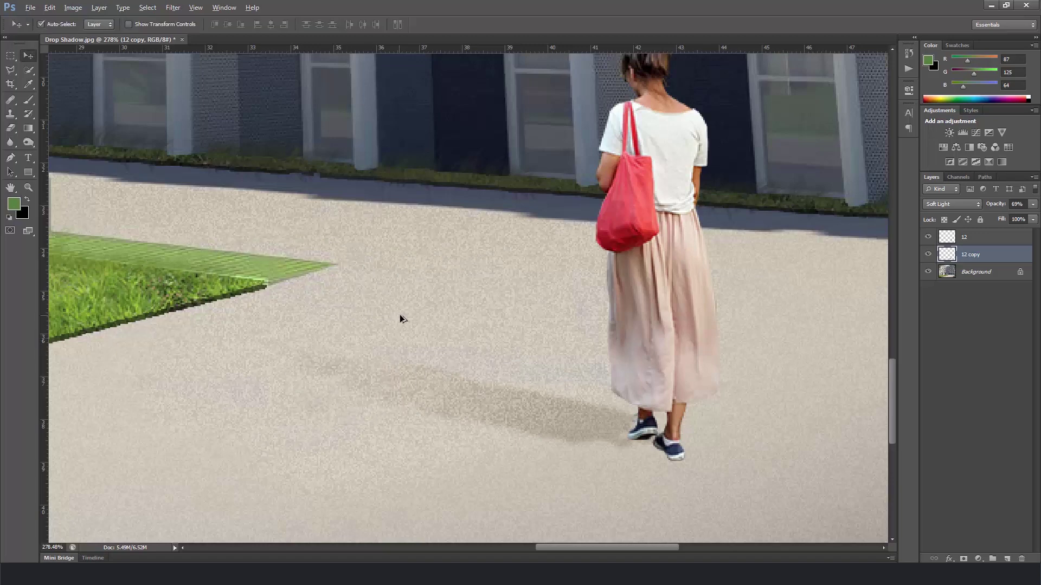
scroll(402, 318, down, 3)
scroll(407, 278, down, 4)
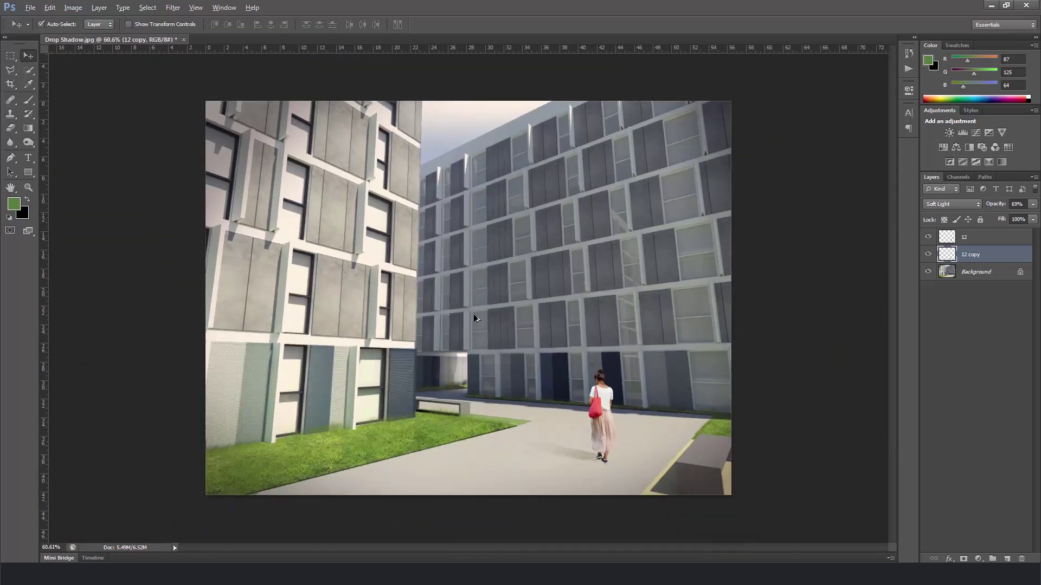
- Desaturate the woman's layer 12 with Hue/Saturation Saturation -40
key(alt)
scroll(648, 467, up, 3)
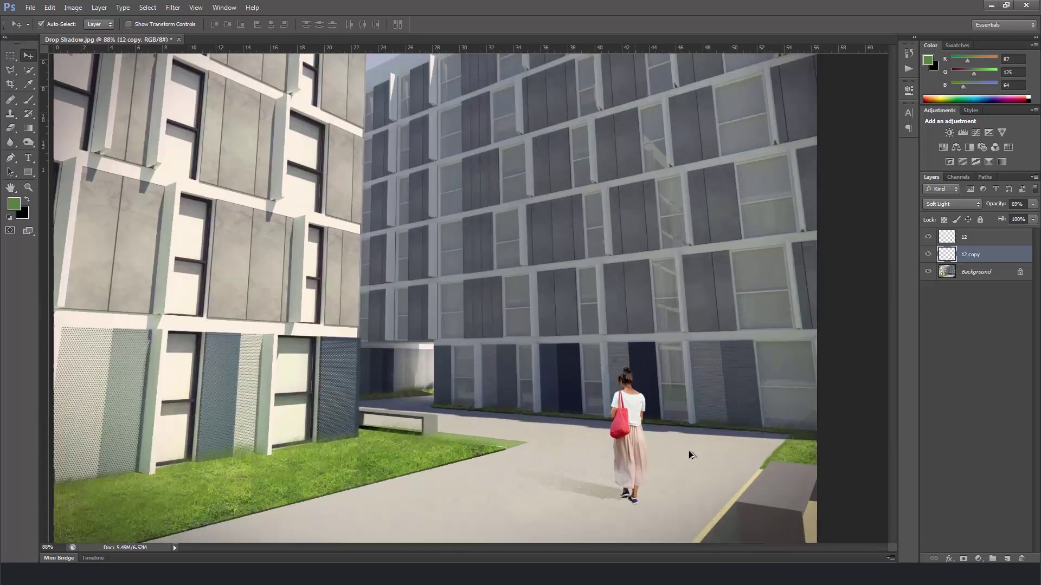
click(967, 238)
click(76, 9)
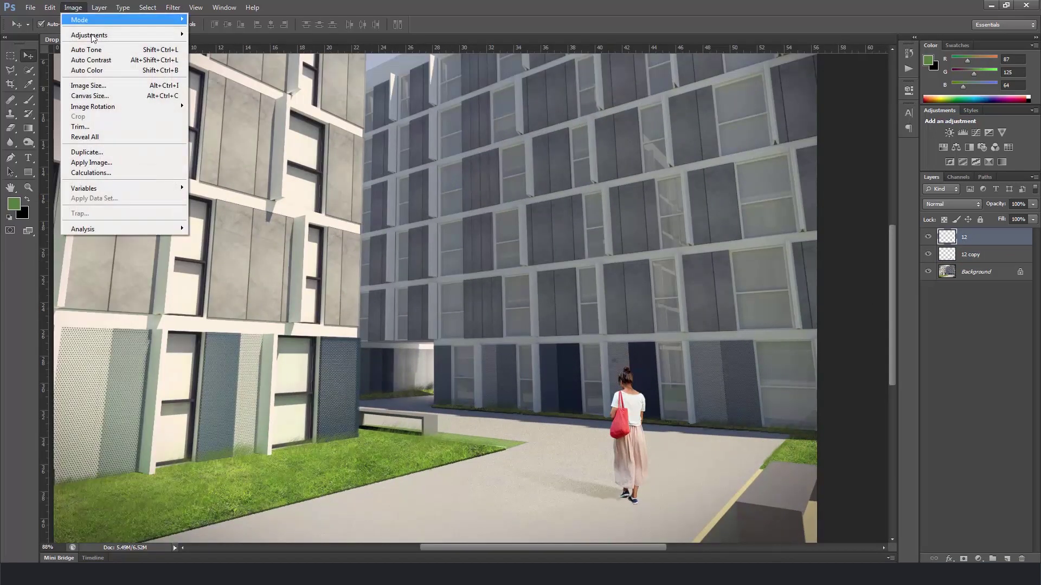
mouse_move(98, 36)
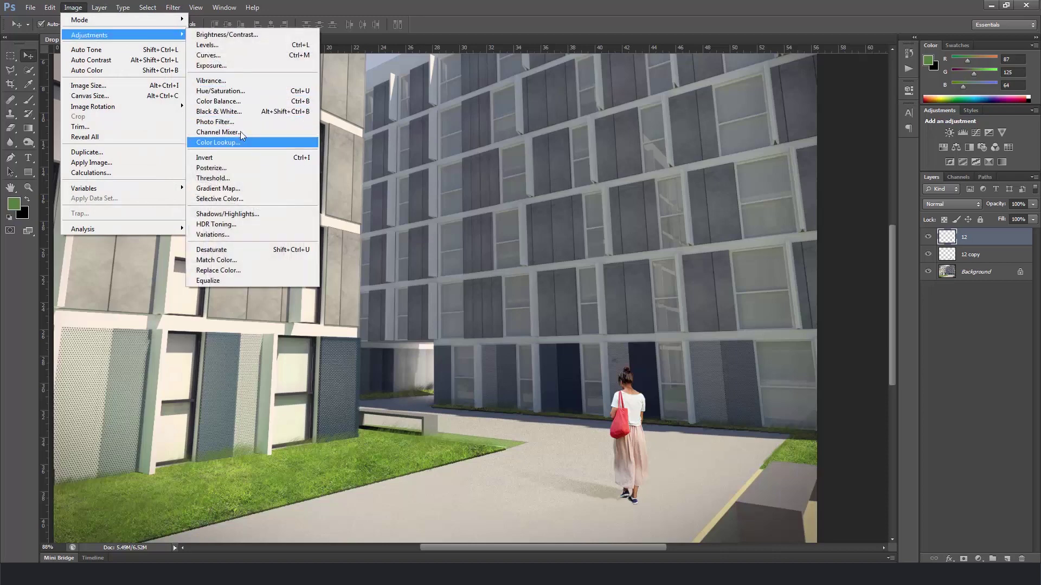
click(239, 93)
drag(853, 399, 834, 398)
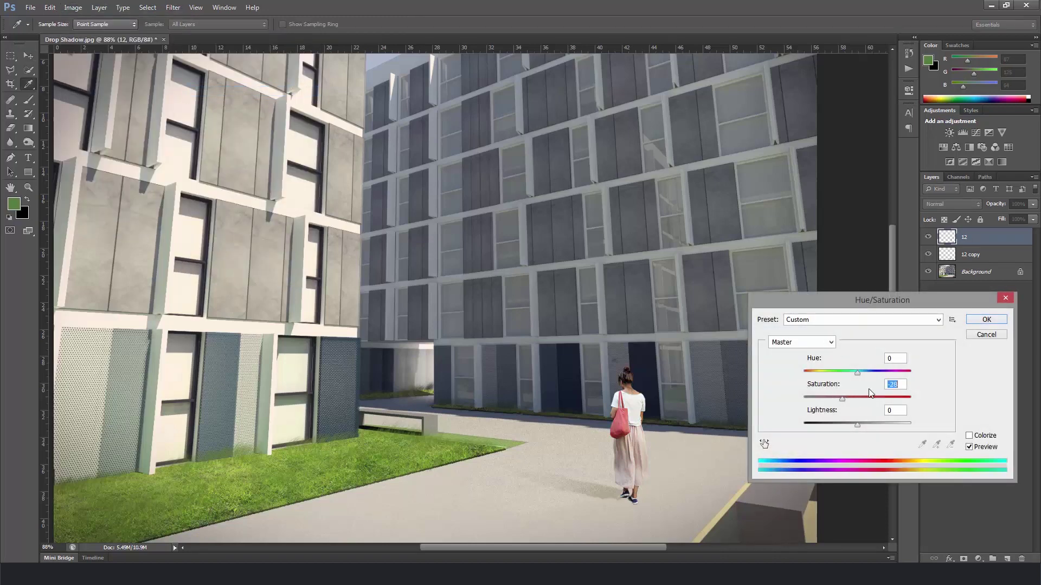
click(986, 319)
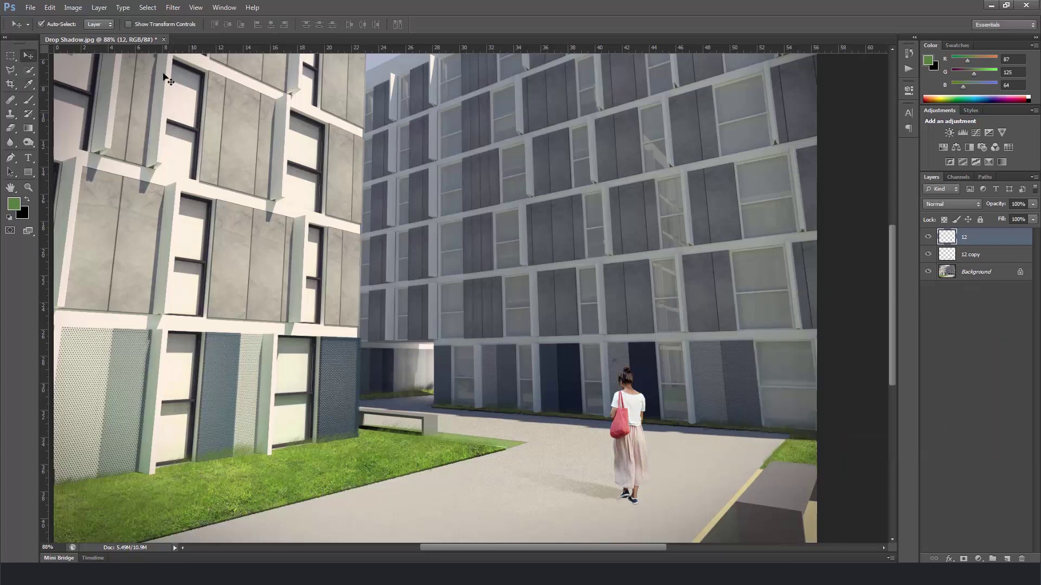
- Apply Levels to the woman with black input 10 and gamma 0.94
click(76, 8)
mouse_move(90, 35)
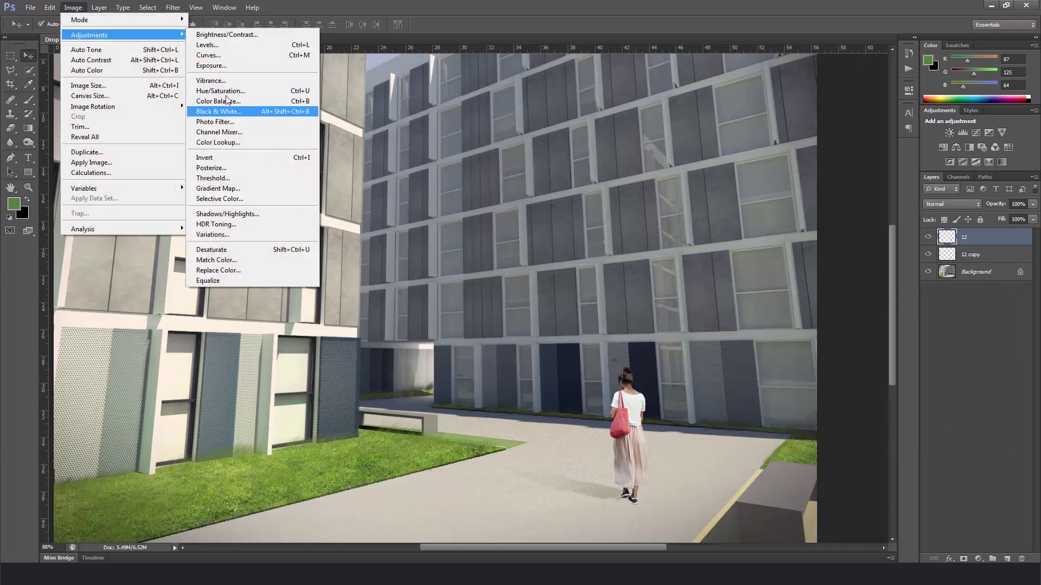
click(216, 45)
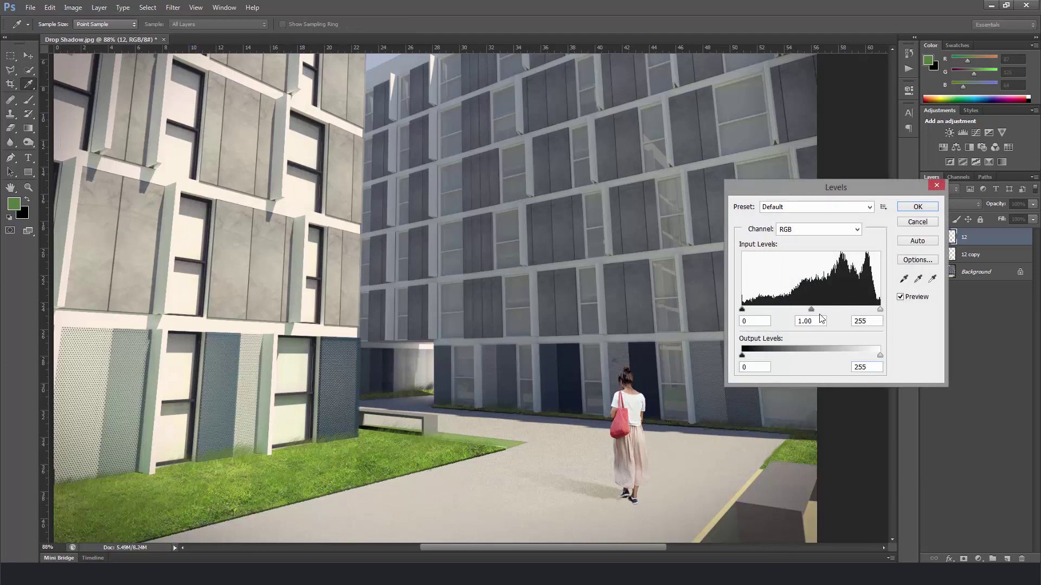
drag(812, 308, 814, 310)
drag(741, 309, 746, 310)
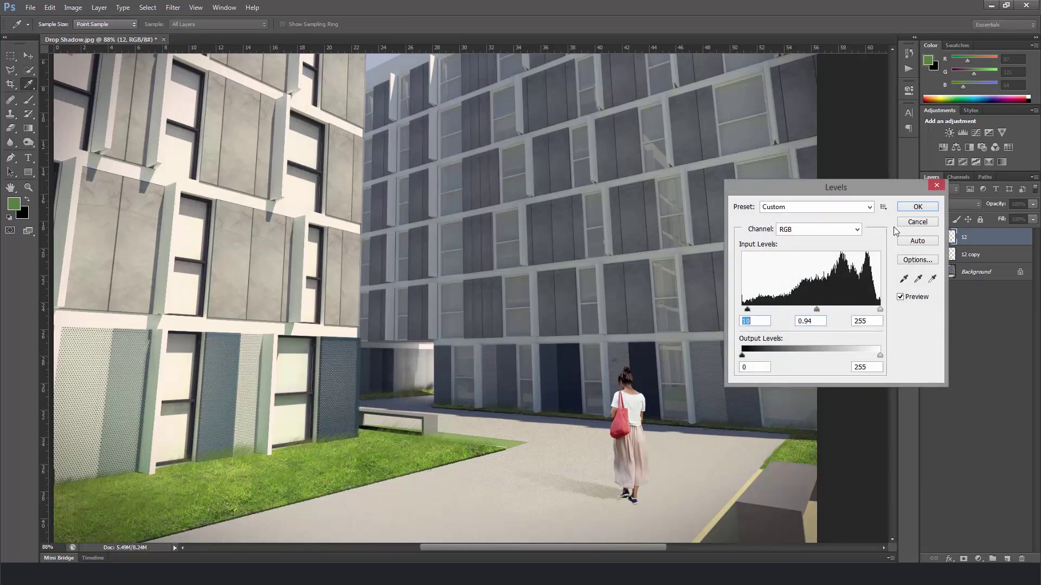
click(915, 207)
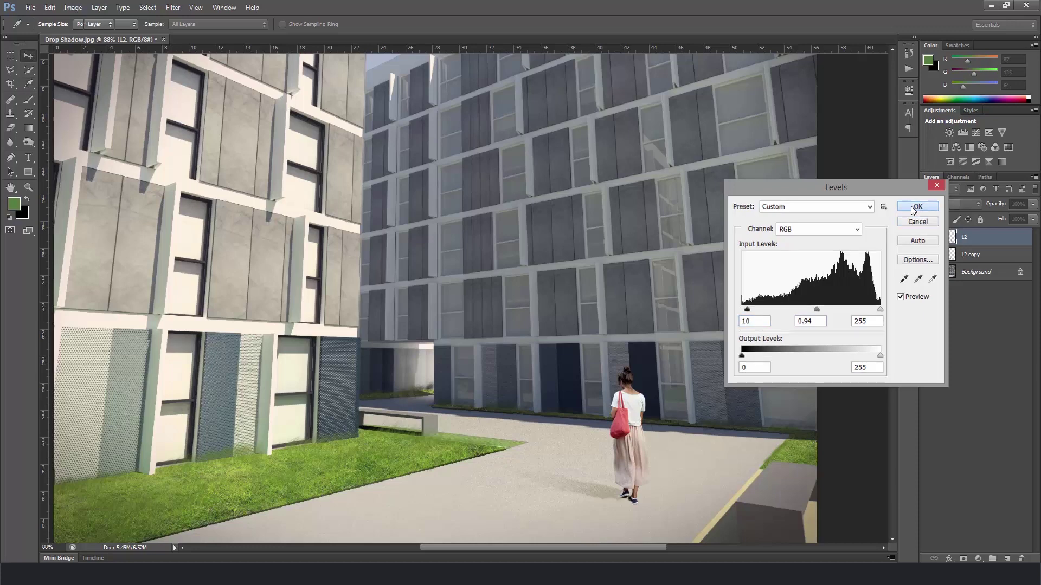
- Select both layer 12 and 12 copy, then bring up the Open dialog
scroll(671, 390, down, 3)
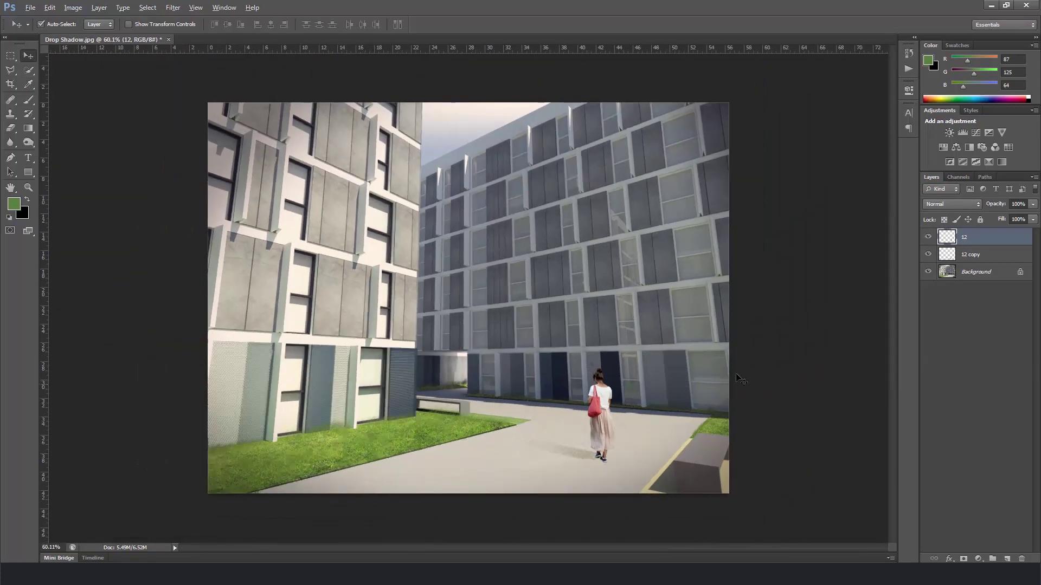
shift+click(958, 255)
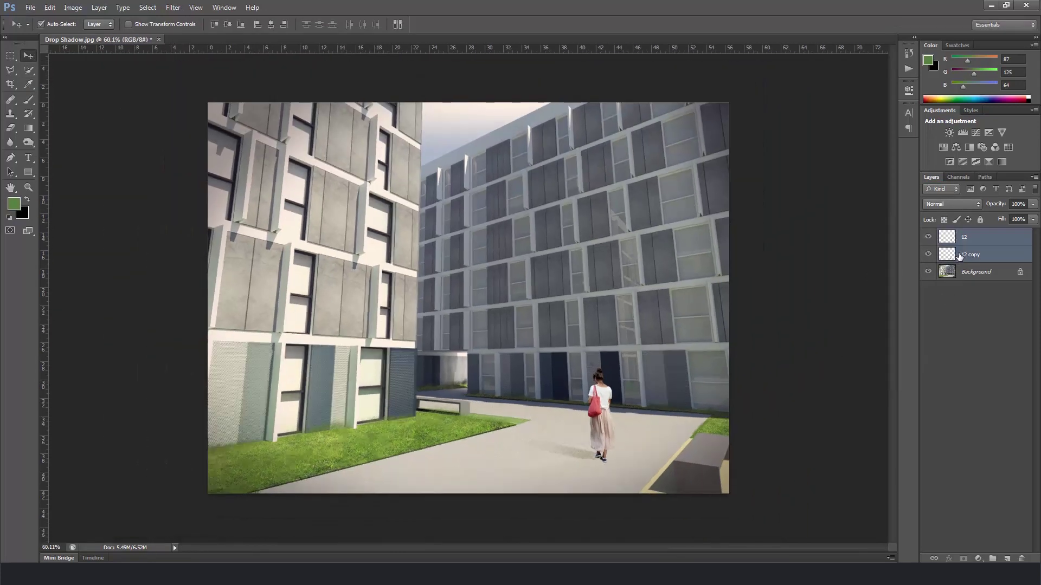
scroll(468, 297, up, 1)
click(30, 7)
click(46, 30)
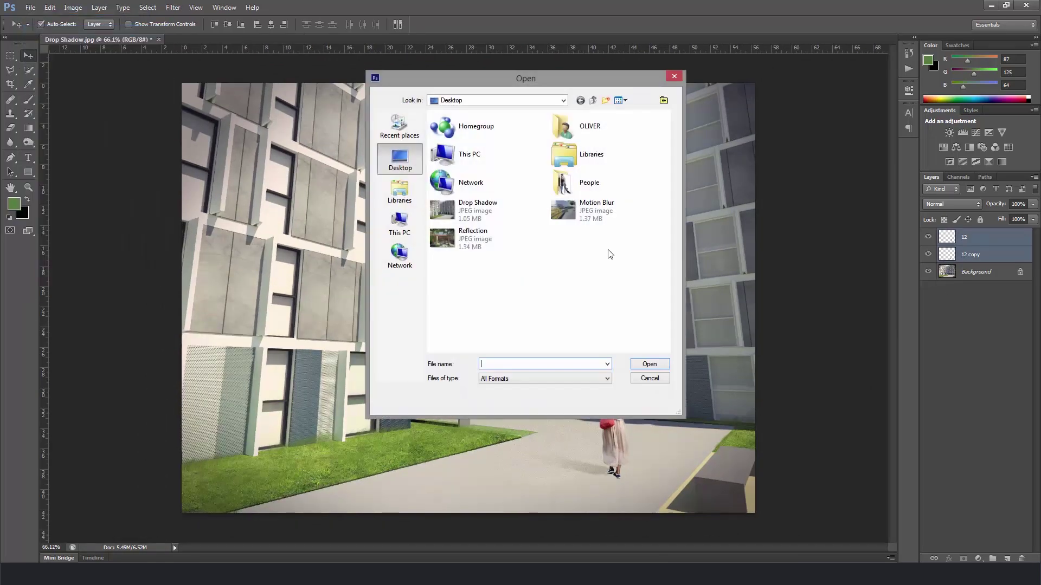
- Open Reflection.jpg and zoom in toward the glass doors
click(488, 238)
double_click(498, 238)
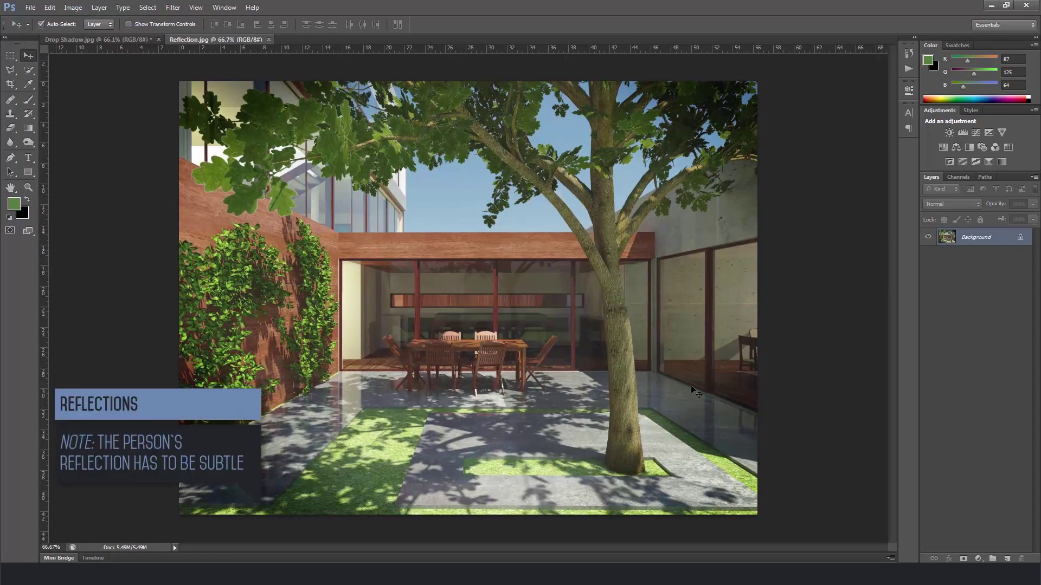
scroll(721, 411, up, 2)
scroll(721, 411, up, 1)
drag(703, 389, 458, 379)
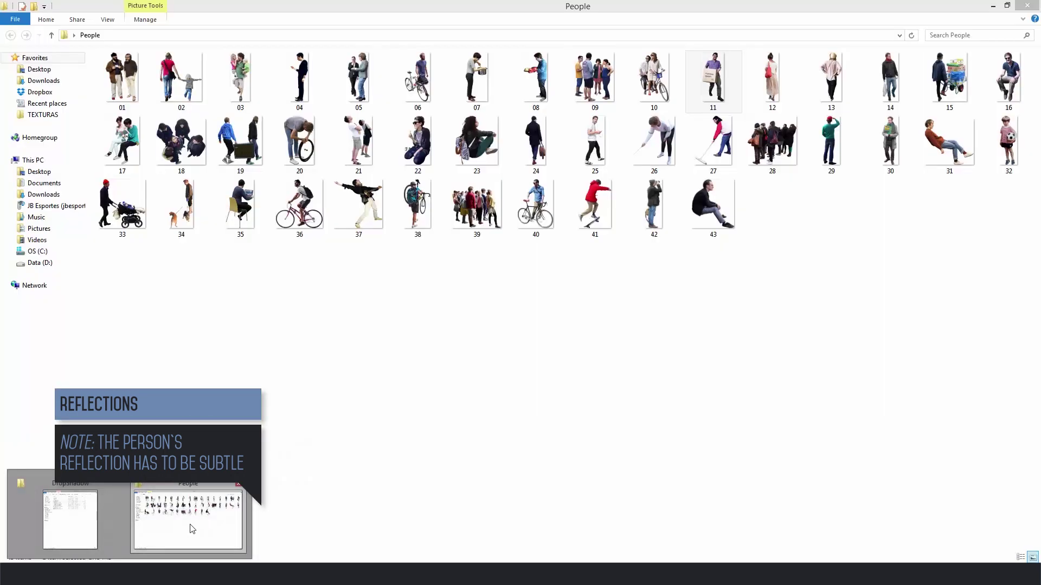
- Place person image 11, the box-carrying man, at 50% on the floor beside the glass
click(191, 530)
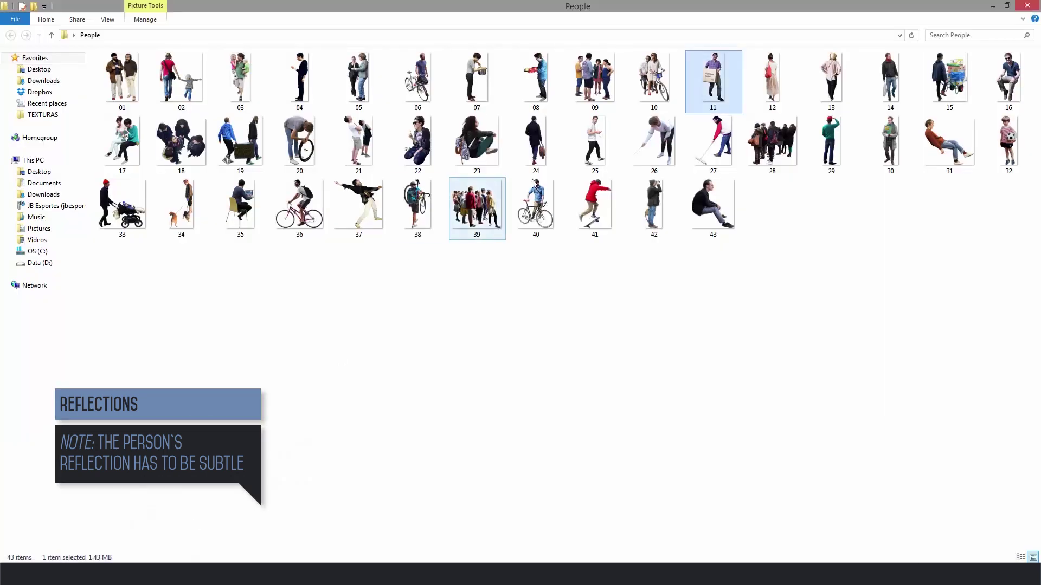
drag(697, 97, 554, 304)
drag(515, 255, 550, 213)
scroll(550, 222, down, 1)
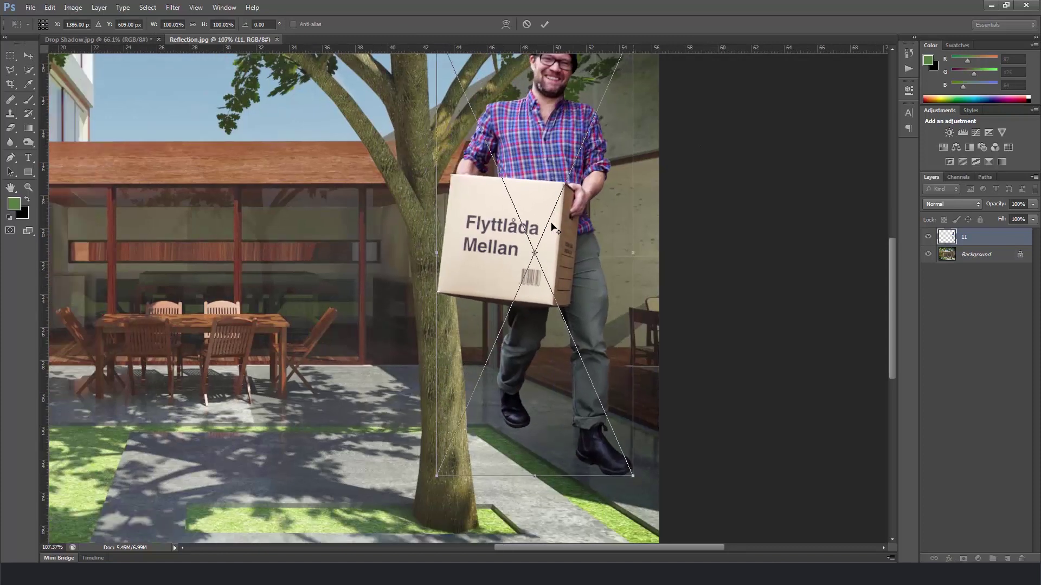
scroll(513, 124, up, 1)
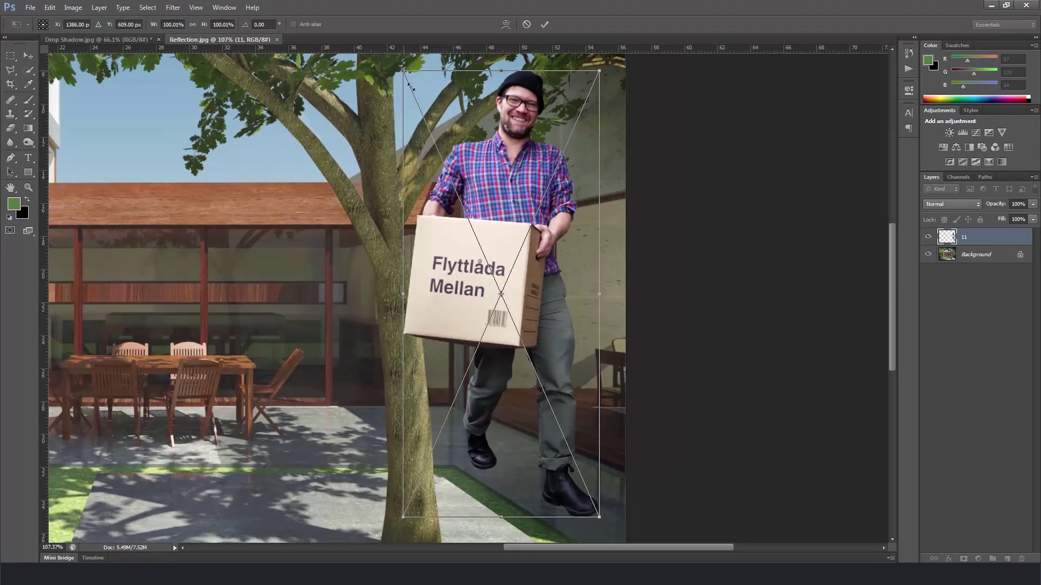
drag(411, 86, 501, 295)
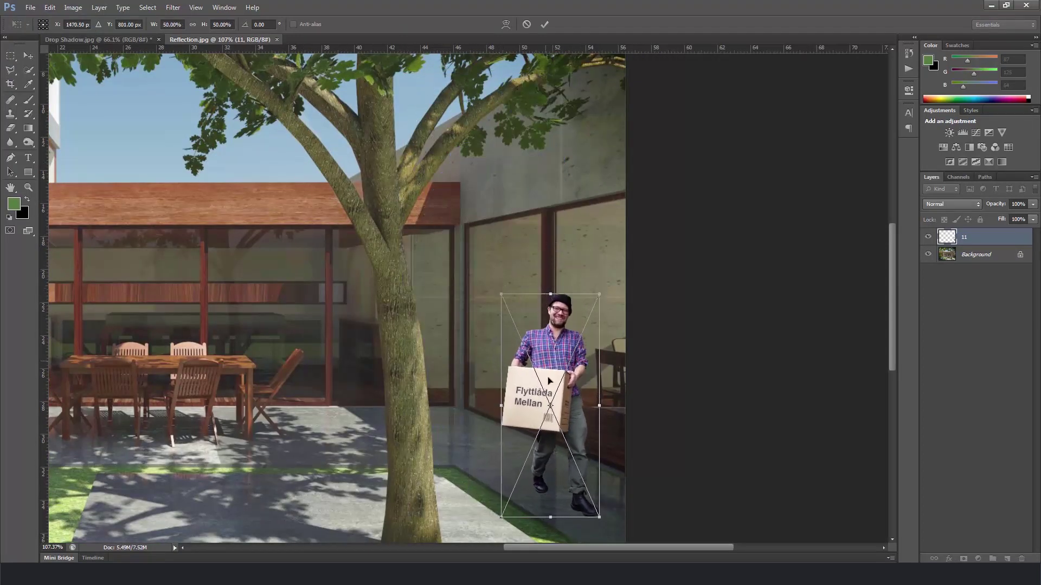
drag(550, 381, 548, 368)
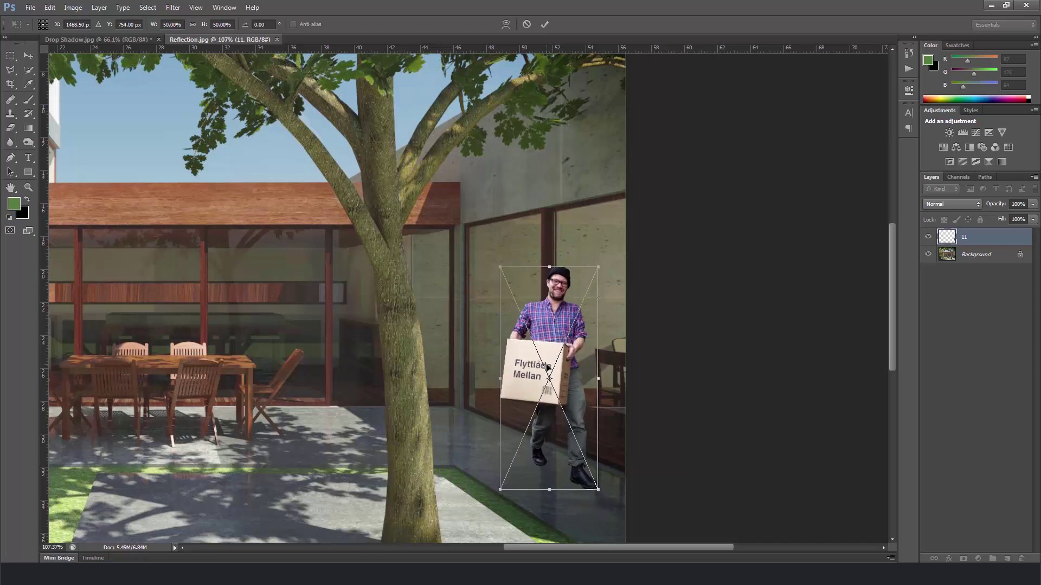
key(Return)
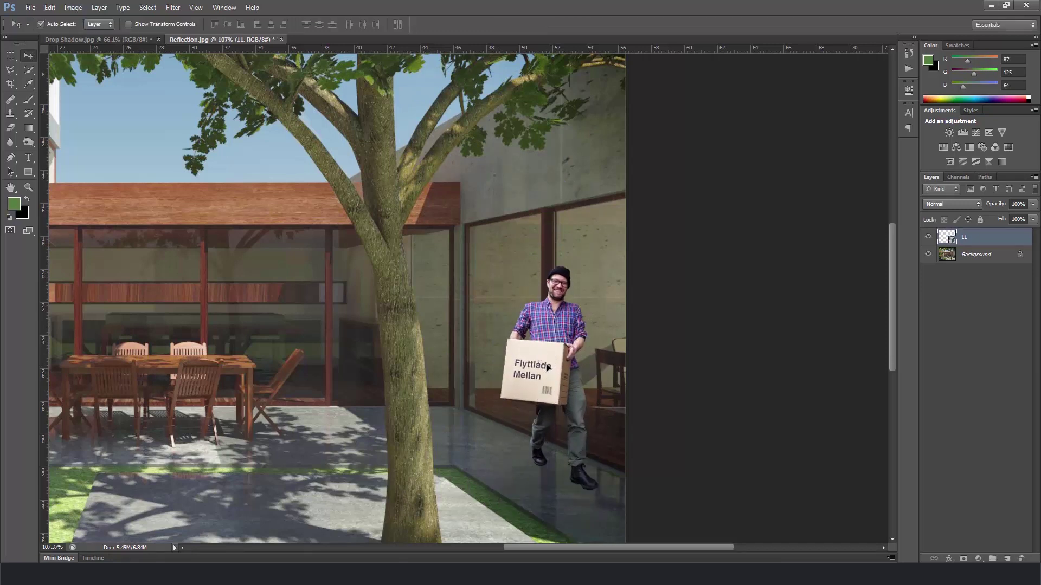
right_click(952, 238)
- Rasterize layer 11 and tone the man down to saturation -45, lightness -22
click(861, 298)
click(72, 7)
mouse_move(125, 34)
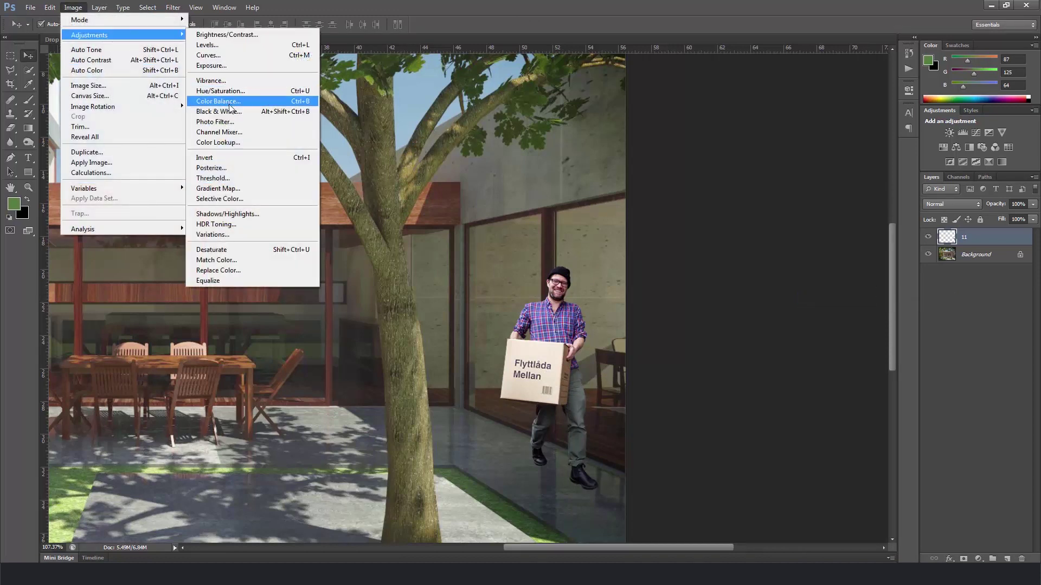
click(236, 93)
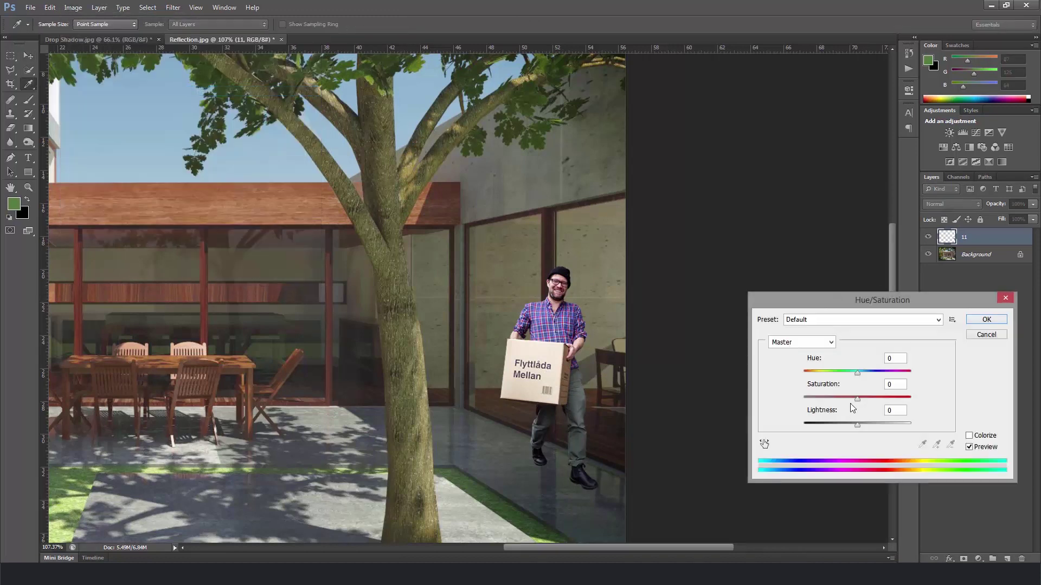
drag(856, 400, 835, 401)
click(847, 425)
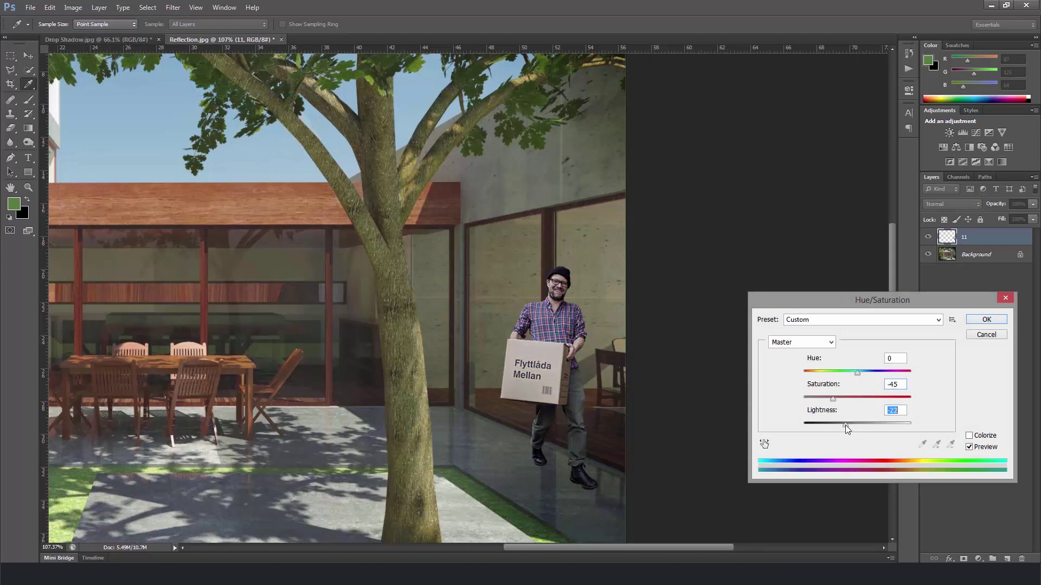
click(985, 319)
key(v)
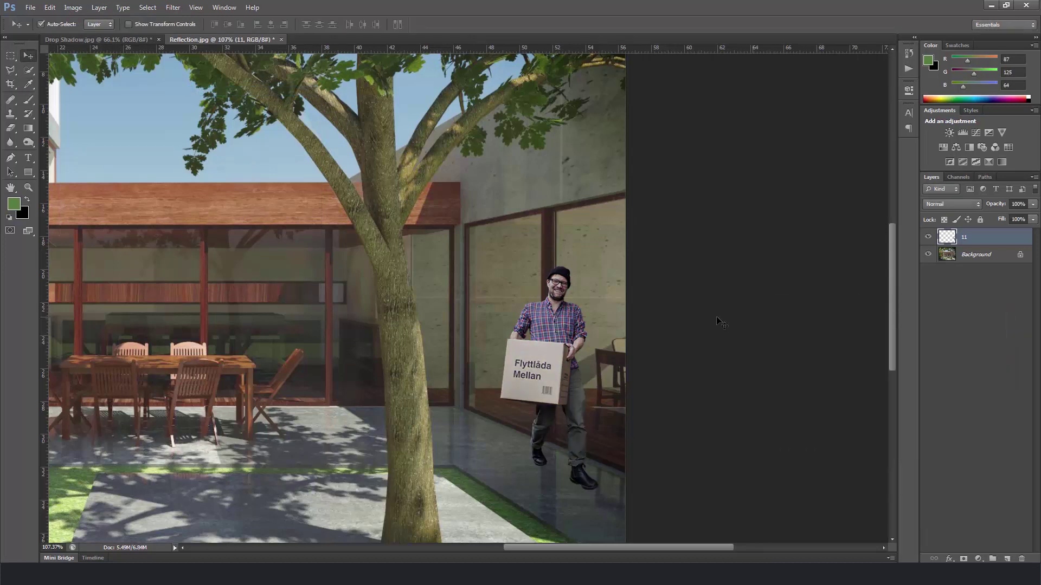
drag(558, 281, 505, 250)
- Duplicate the man's layer as 11 copy and place it beneath layer 11
right_click(968, 240)
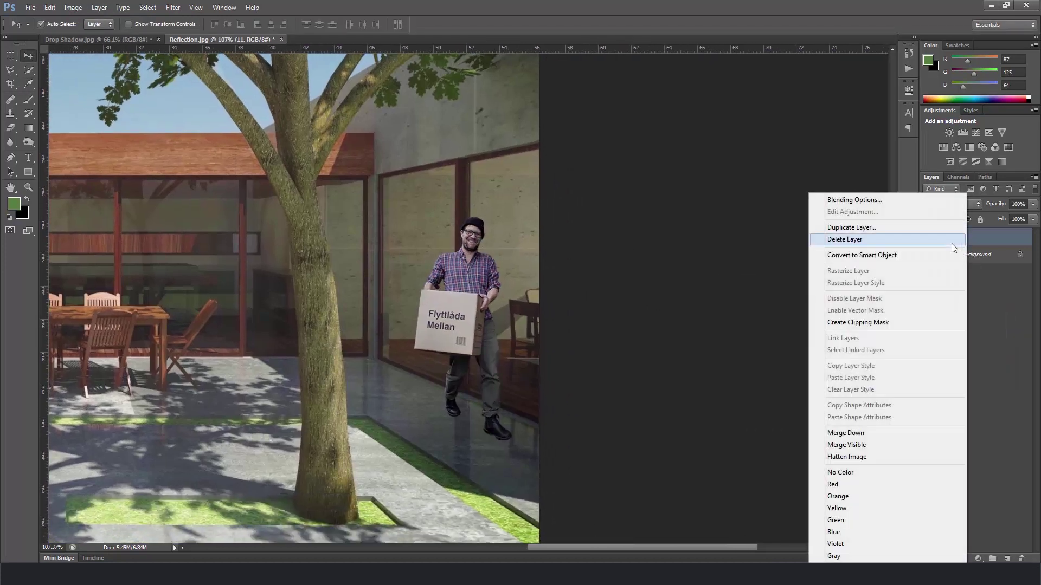
click(877, 228)
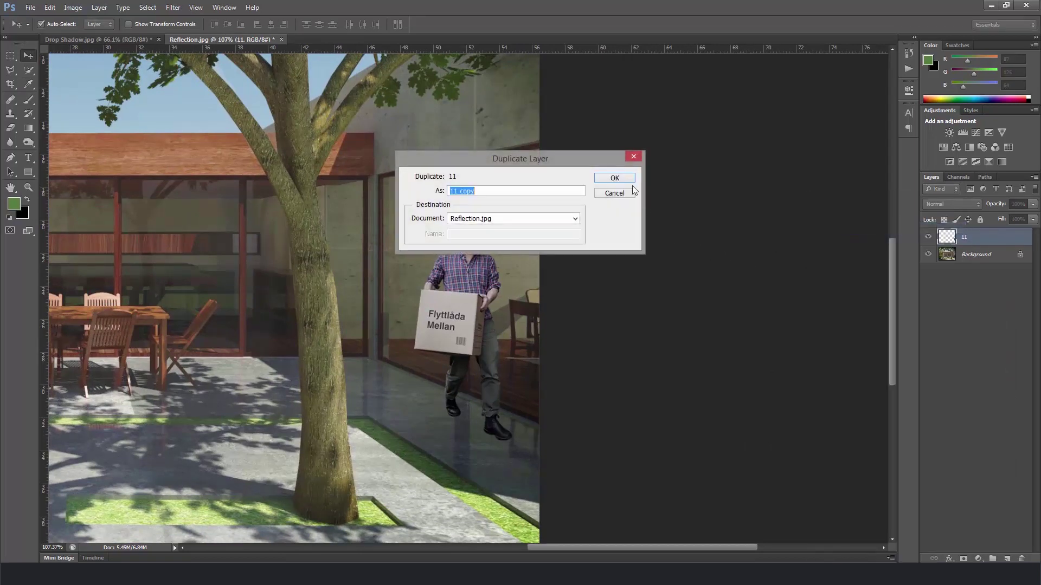
click(617, 174)
drag(980, 246, 976, 264)
- Flip 11 copy vertically and position it under the man's boots as a floor reflection
key(ctrl+t)
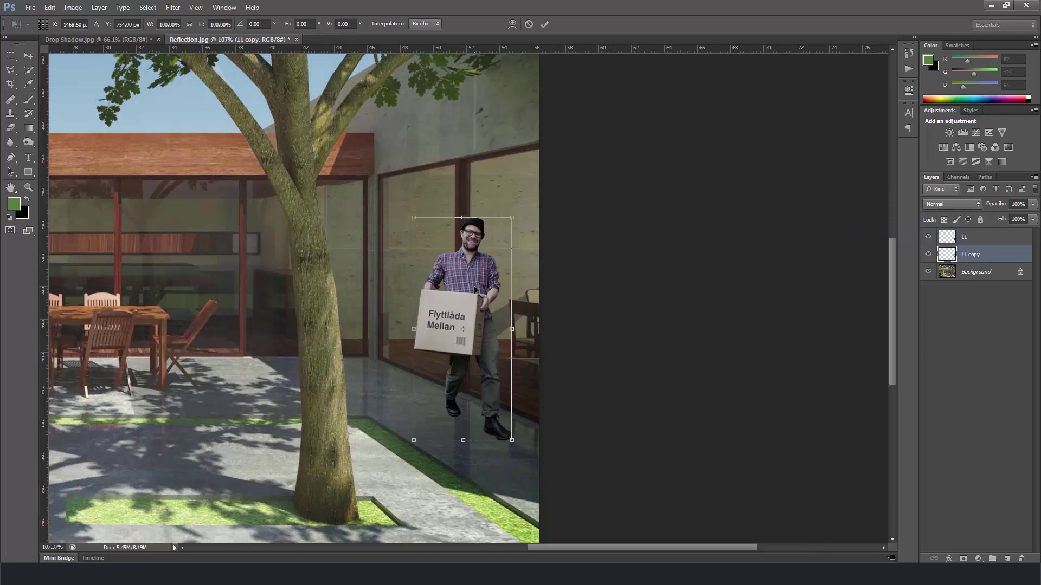
right_click(474, 291)
click(539, 461)
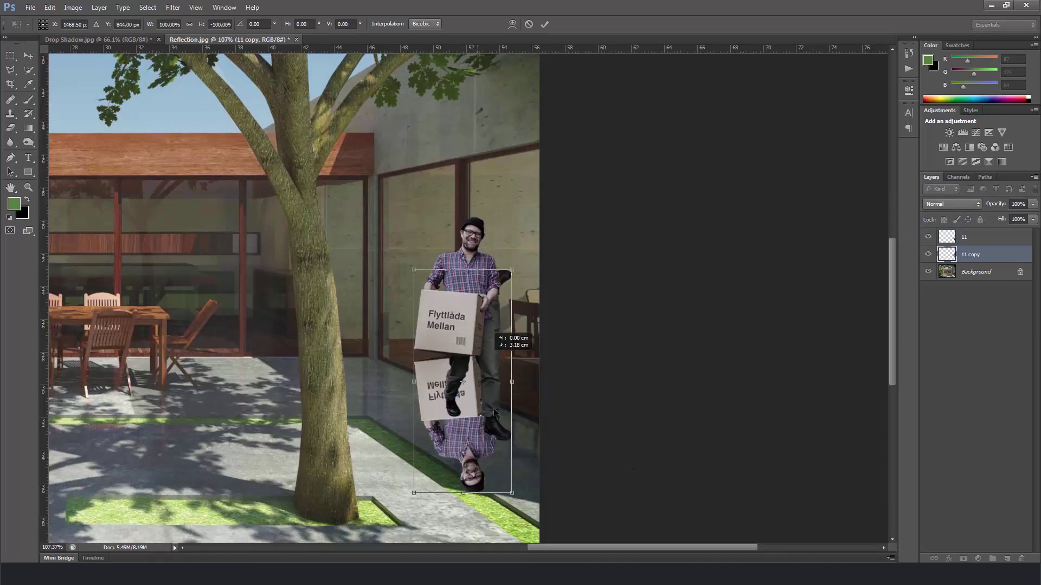
drag(494, 413, 495, 578)
drag(494, 450, 484, 359)
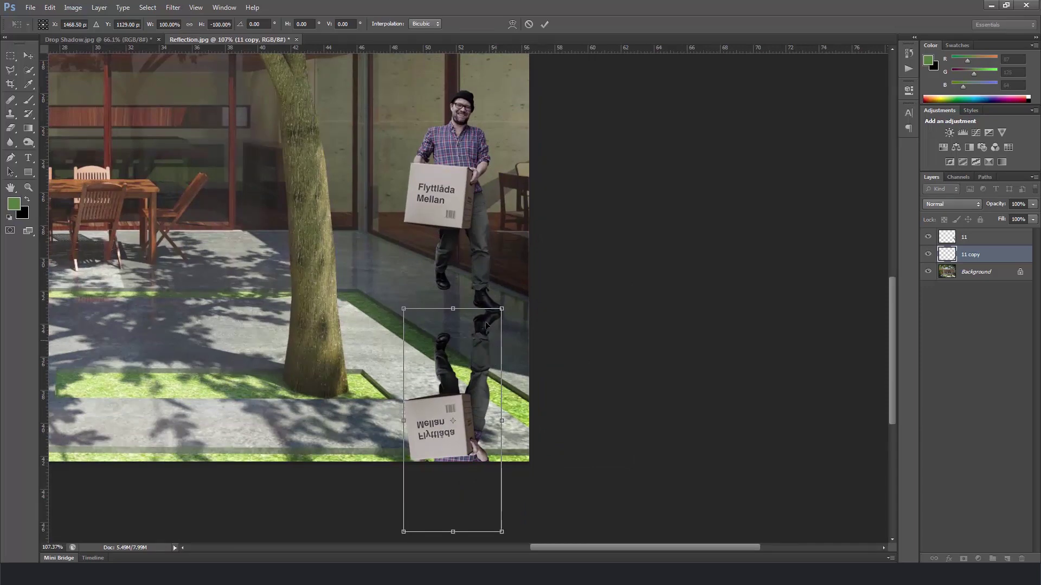
scroll(489, 329, up, 5)
drag(489, 323, 490, 327)
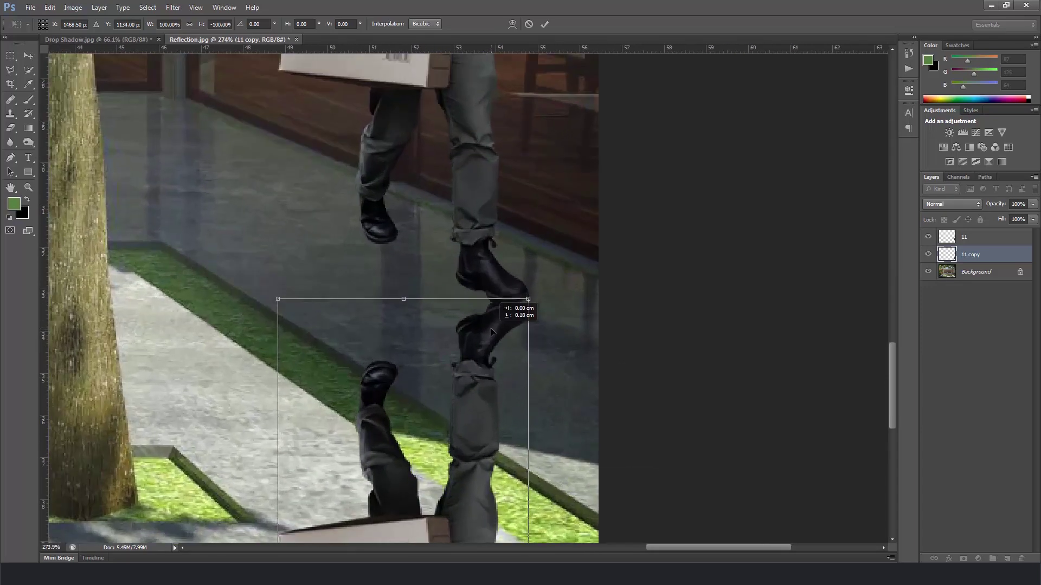
key(Return)
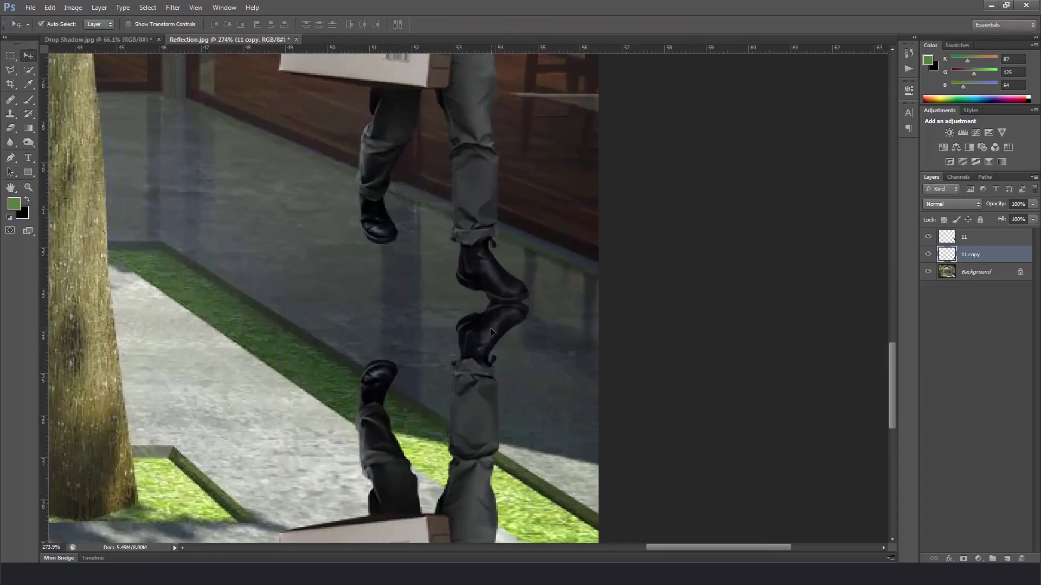
scroll(352, 236, down, 3)
- Select the reflection's misaligned left leg and box section with the Polygonal Lasso
key(l)
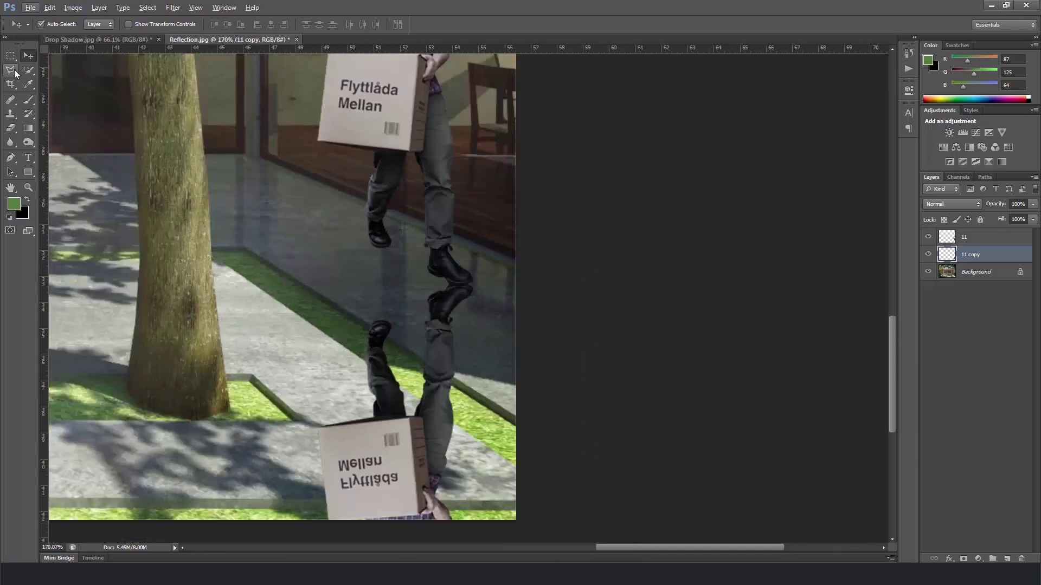
click(398, 274)
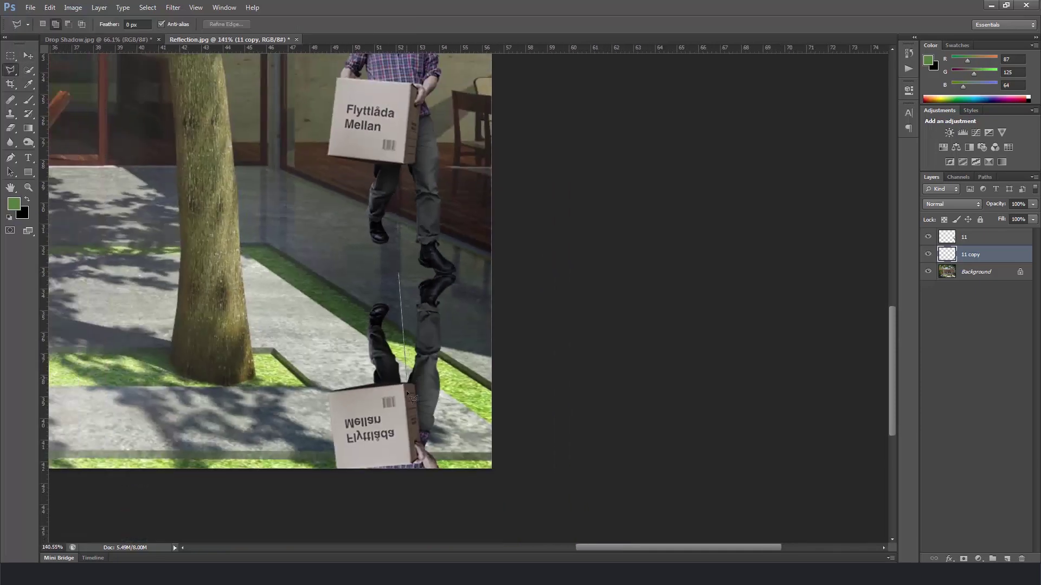
click(407, 453)
click(382, 504)
click(294, 471)
click(313, 262)
click(388, 266)
click(410, 311)
click(396, 497)
click(351, 497)
click(295, 380)
double_click(318, 262)
- Shift the selected piece up to meet the man's left boot, then deselect
click(28, 55)
drag(379, 307, 379, 266)
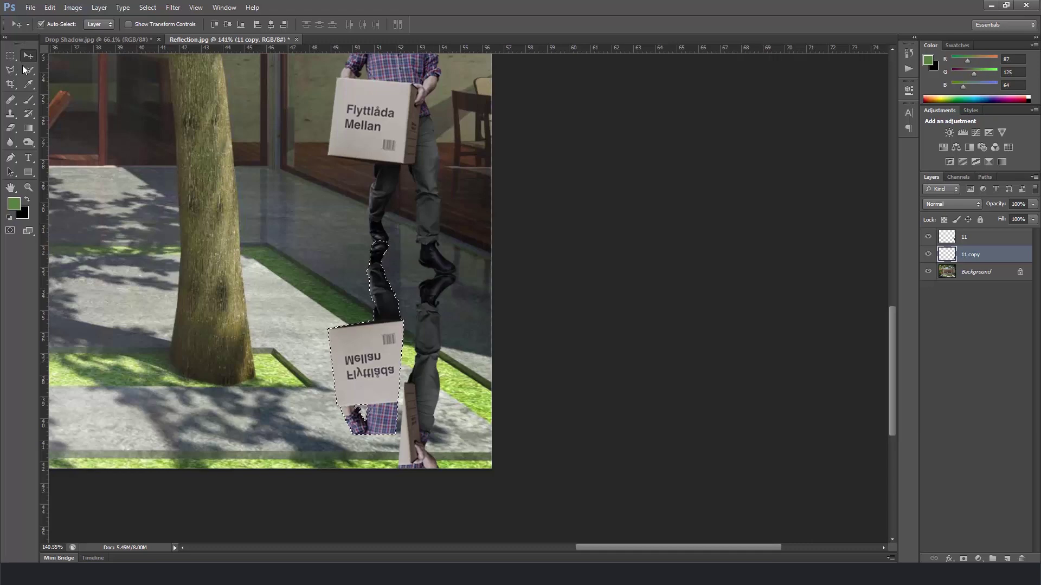
key(l)
key(v)
click(154, 10)
click(158, 31)
- Add a layer mask to 11 copy and drag an upward gradient so the reflection fades with distance
click(963, 558)
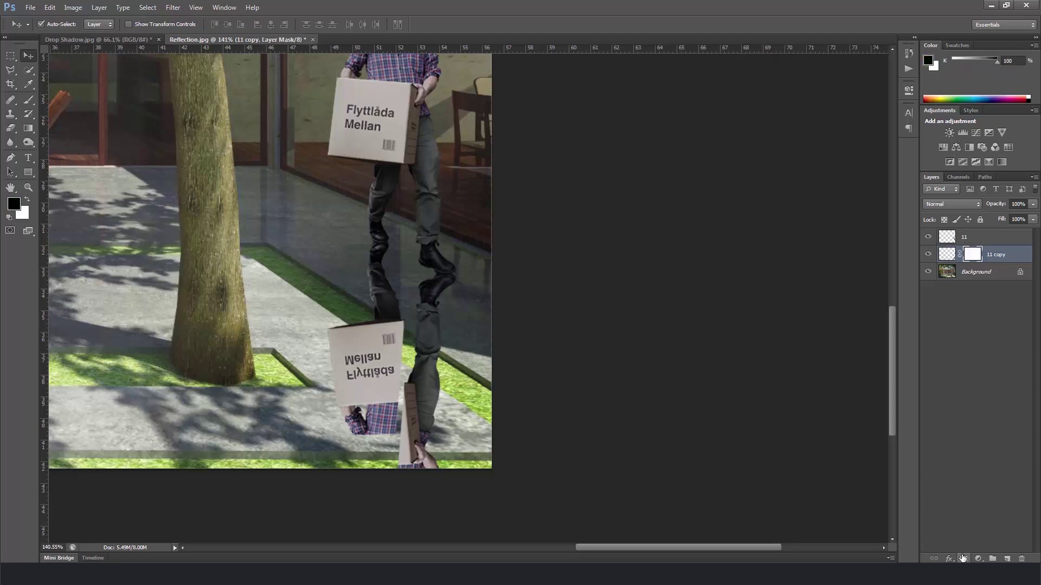
key(g)
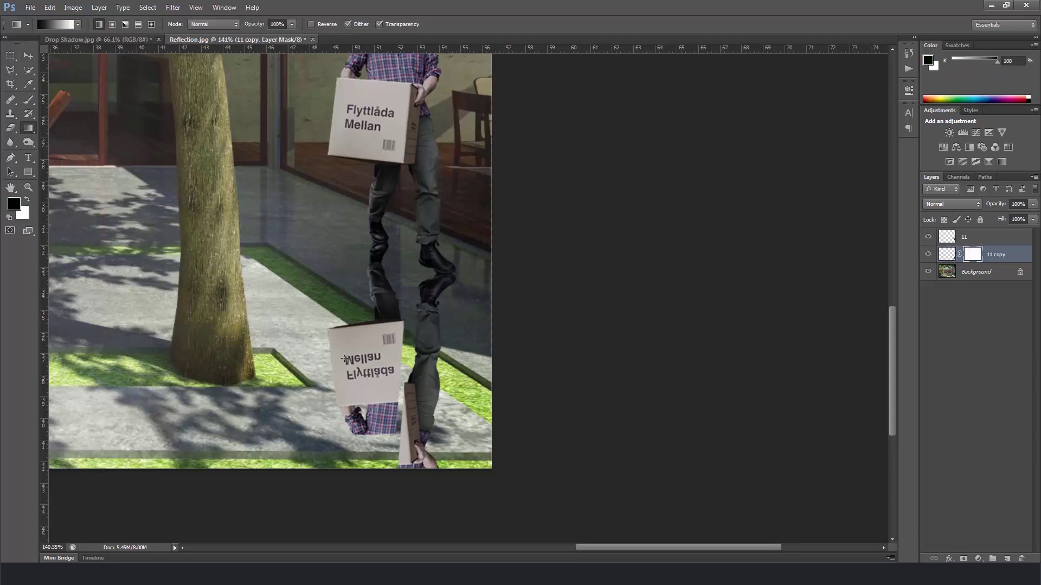
drag(405, 249, 422, 248)
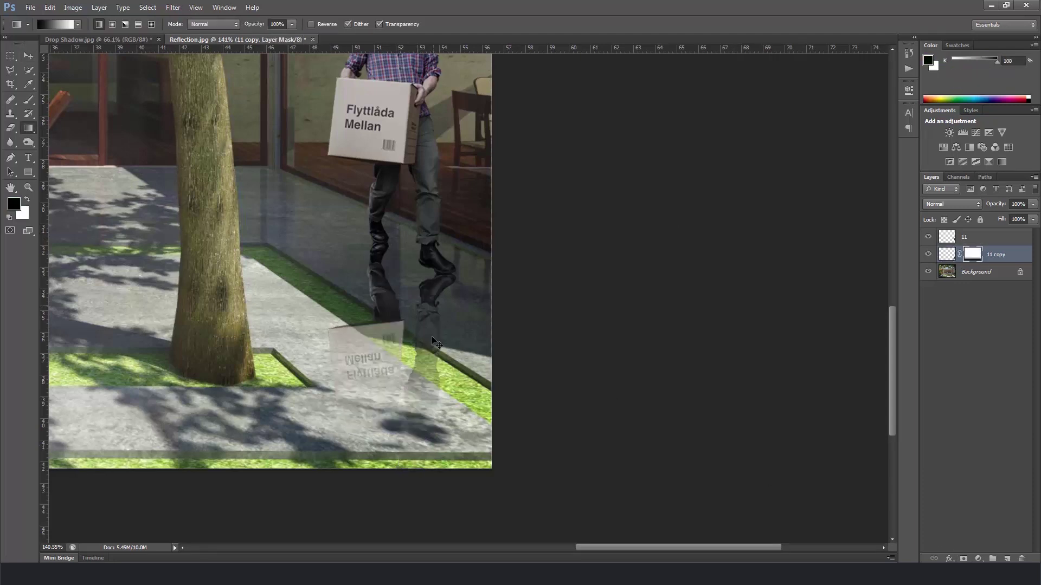
key(ctrl+z)
key(ctrl+z)
key(ctrl+z)
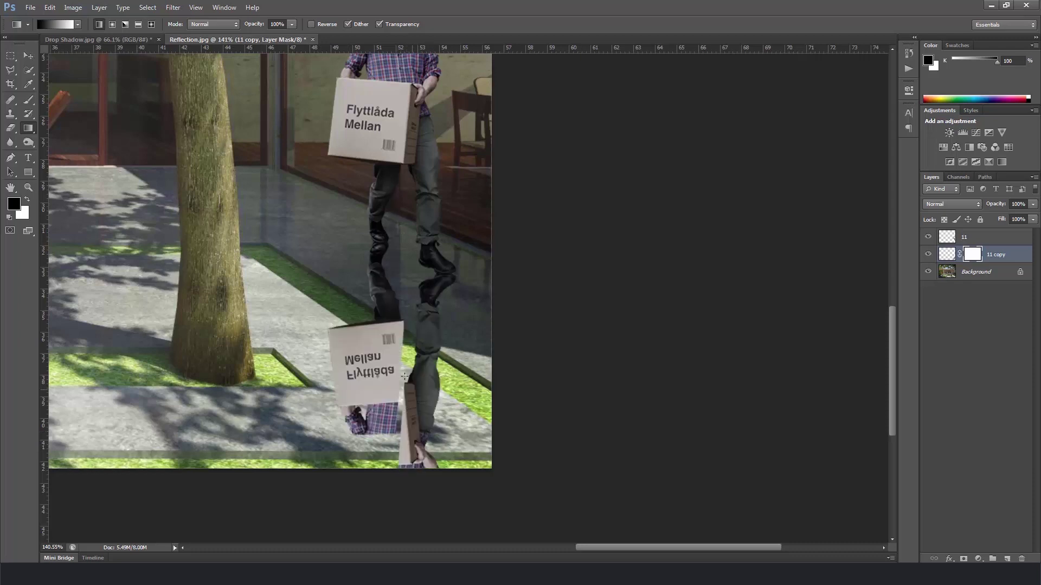
drag(405, 376, 413, 125)
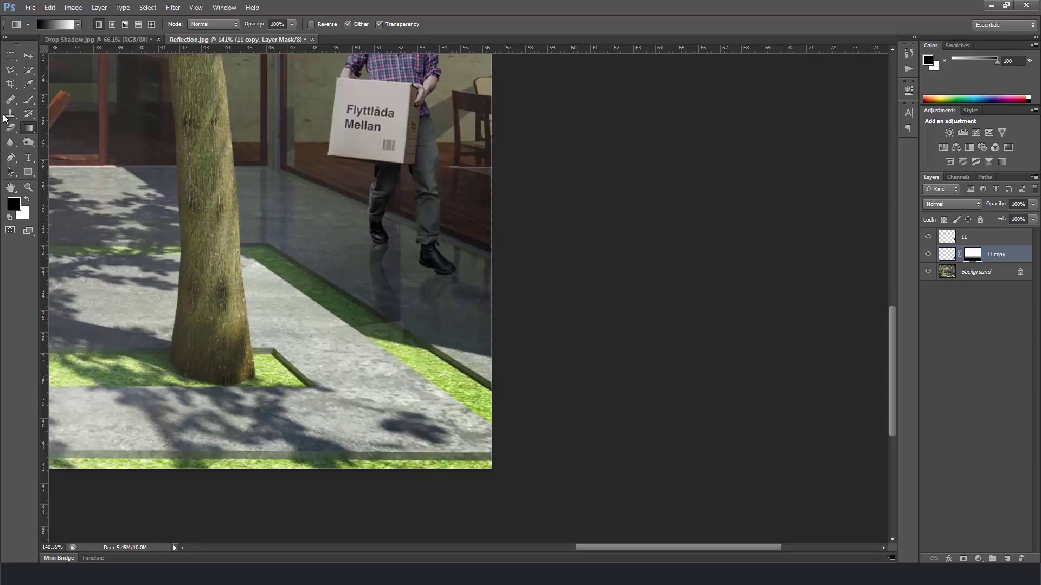
- Switch to the Brush and set its size to about 64 px
click(28, 100)
right_click(319, 335)
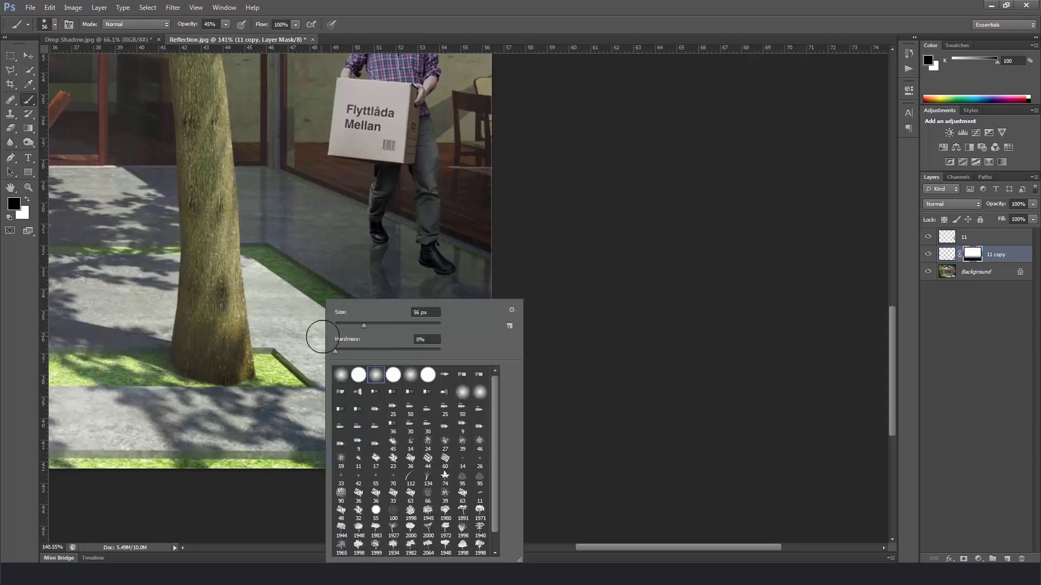
drag(361, 325, 367, 325)
key(Return)
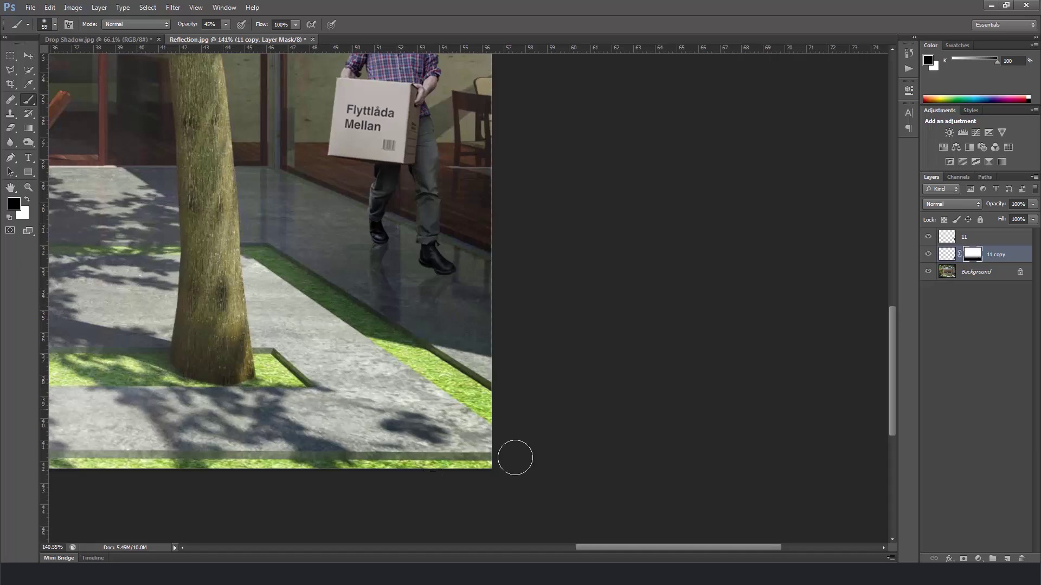
- Fit the image to the window and duplicate layer 11 again as 11 copy 2
click(957, 238)
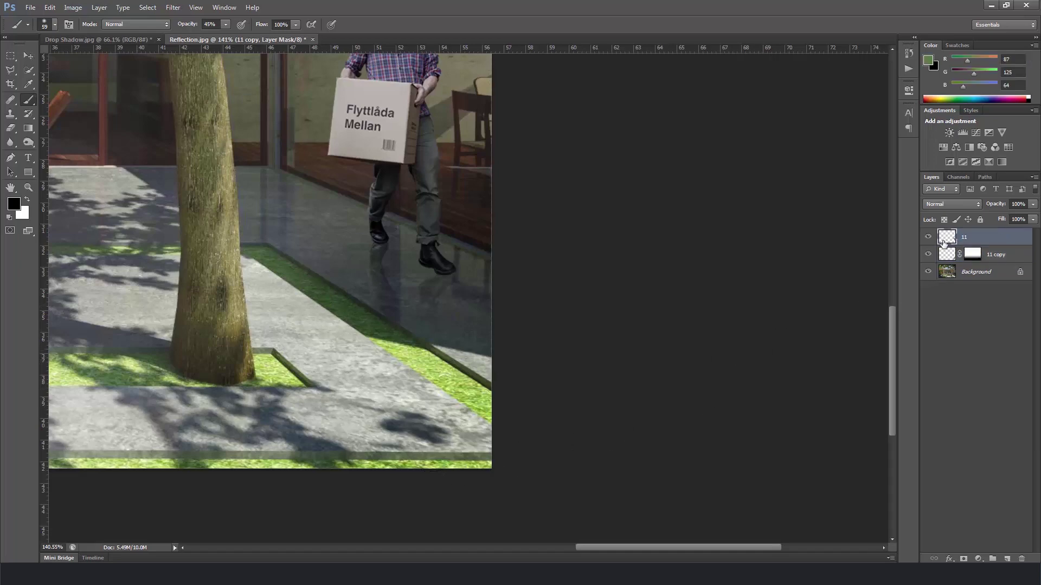
key(v)
key(ctrl+0)
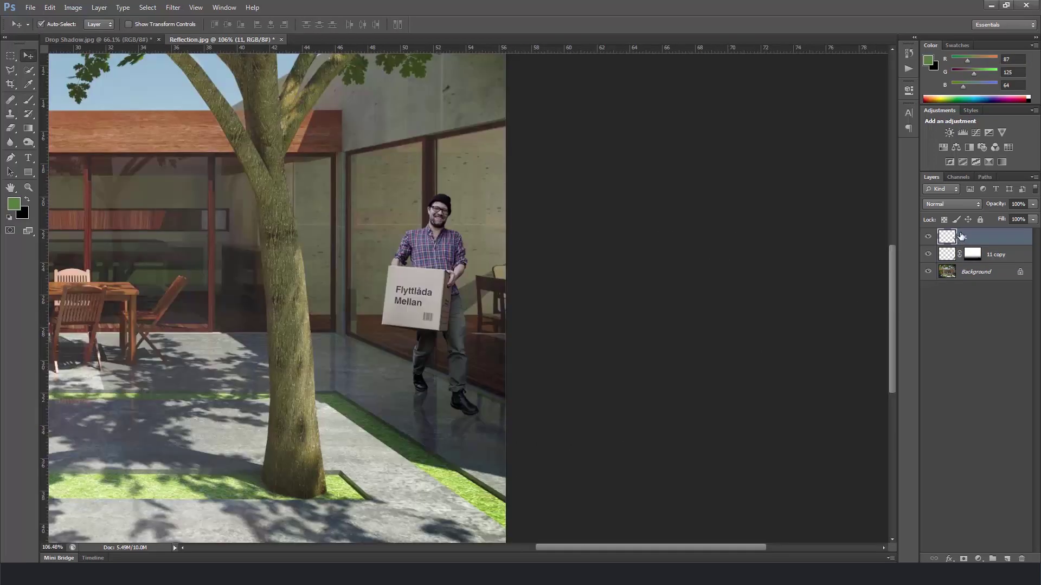
right_click(961, 237)
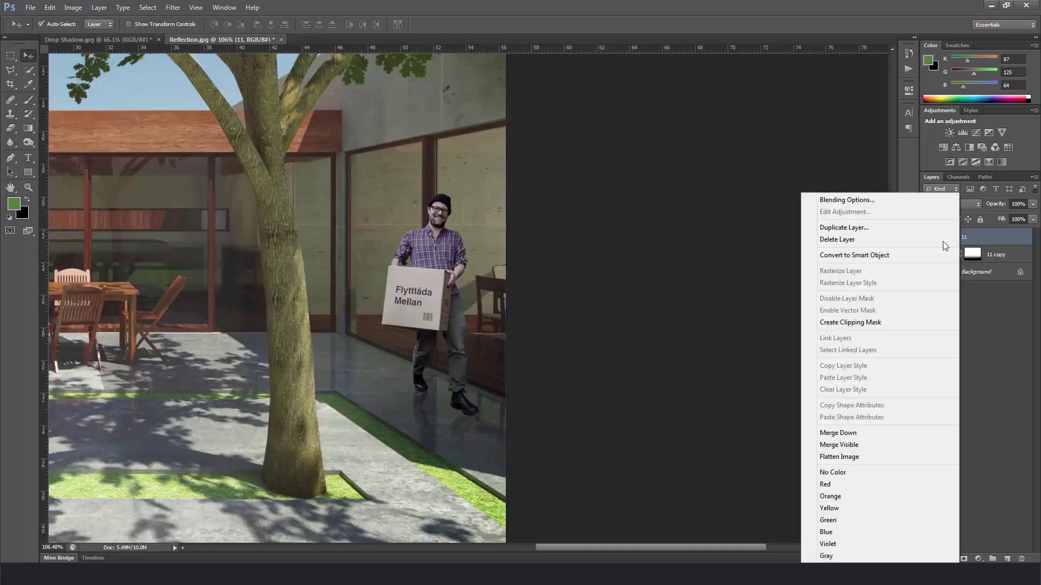
click(871, 228)
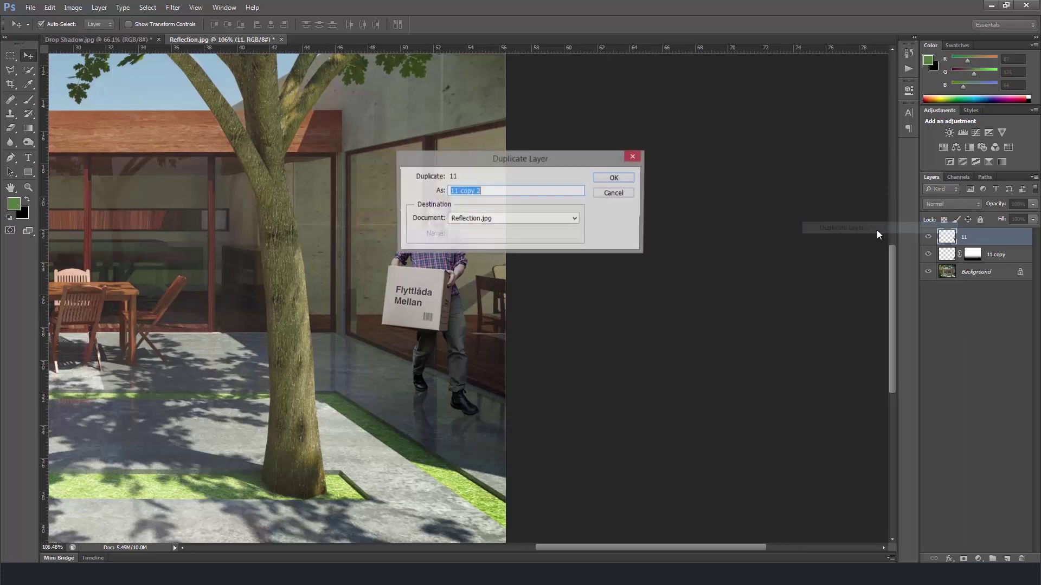
click(615, 178)
- Move the copy to the man's right, flip it horizontally against the window, and add a mask
drag(421, 267, 476, 270)
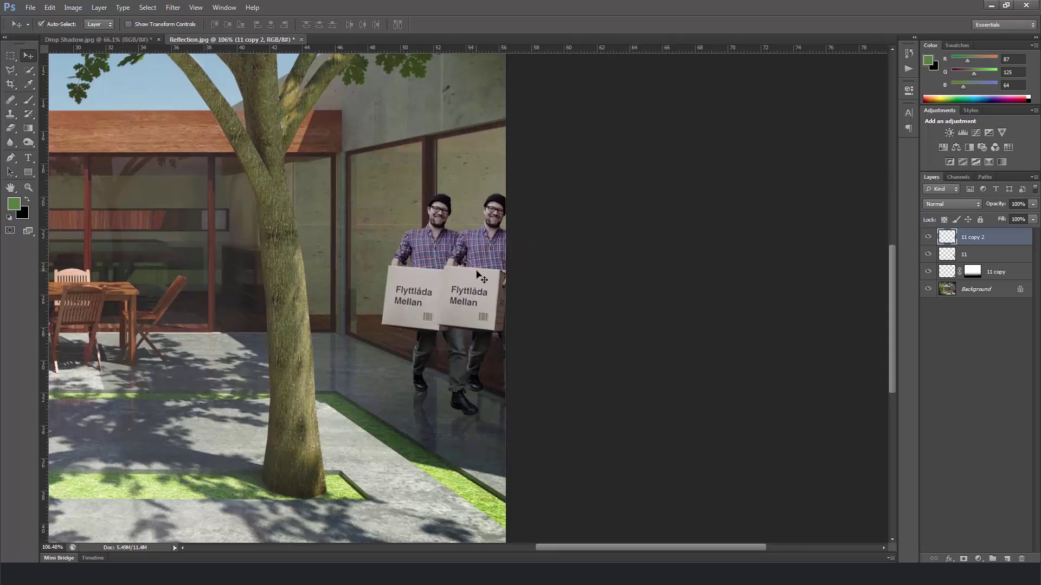
key(ctrl+t)
right_click(483, 271)
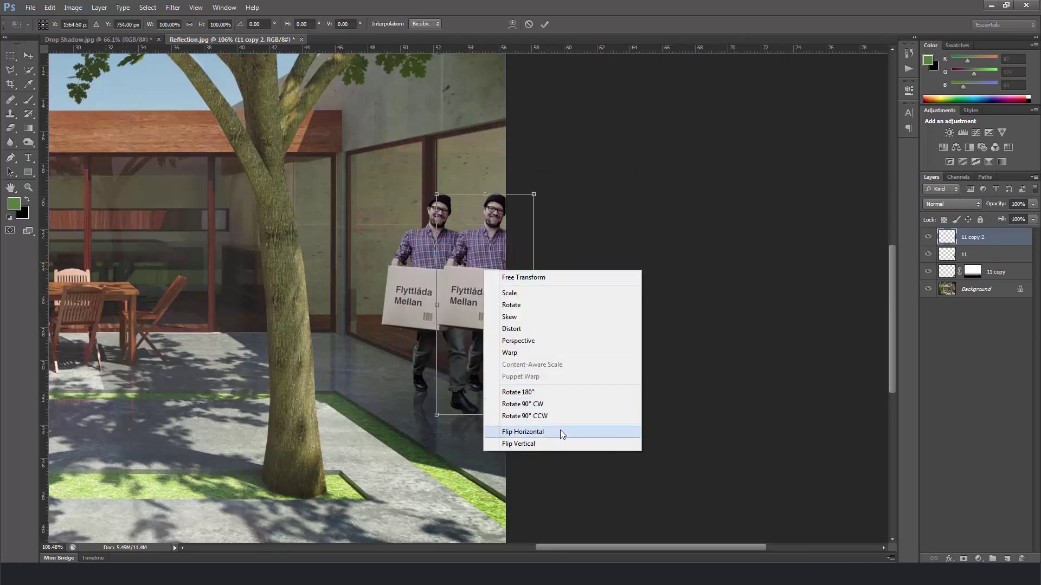
click(560, 430)
mouse_move(496, 325)
mouse_down()
mouse_move(539, 325)
mouse_move(516, 326)
mouse_up()
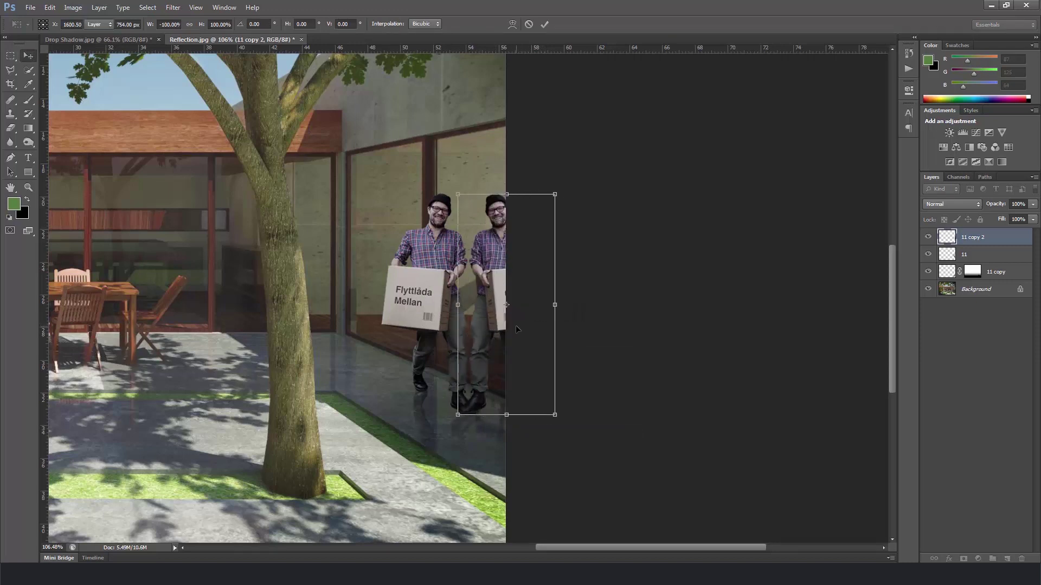
key(Return)
key(ctrl+t)
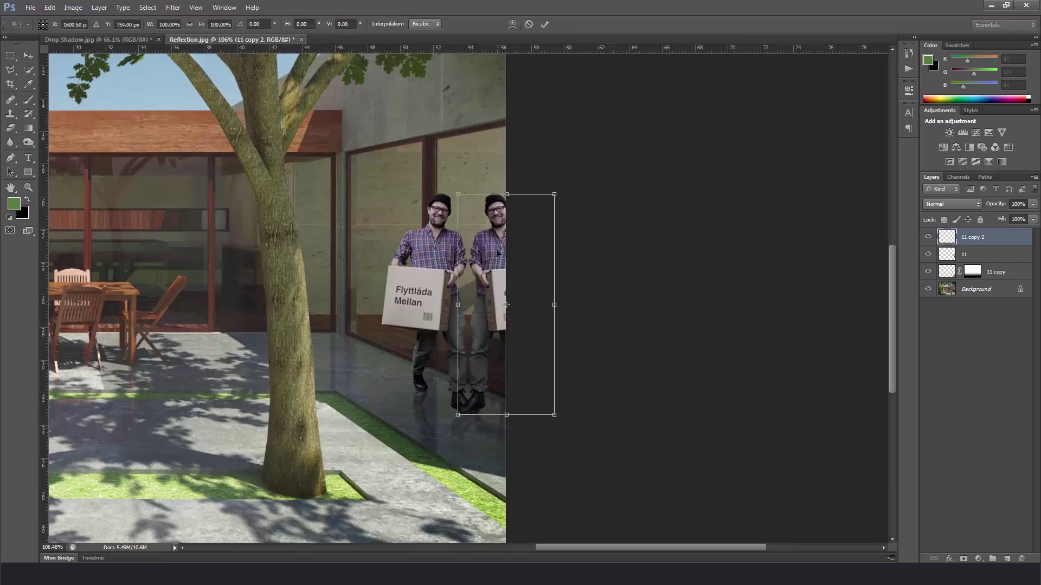
click(545, 24)
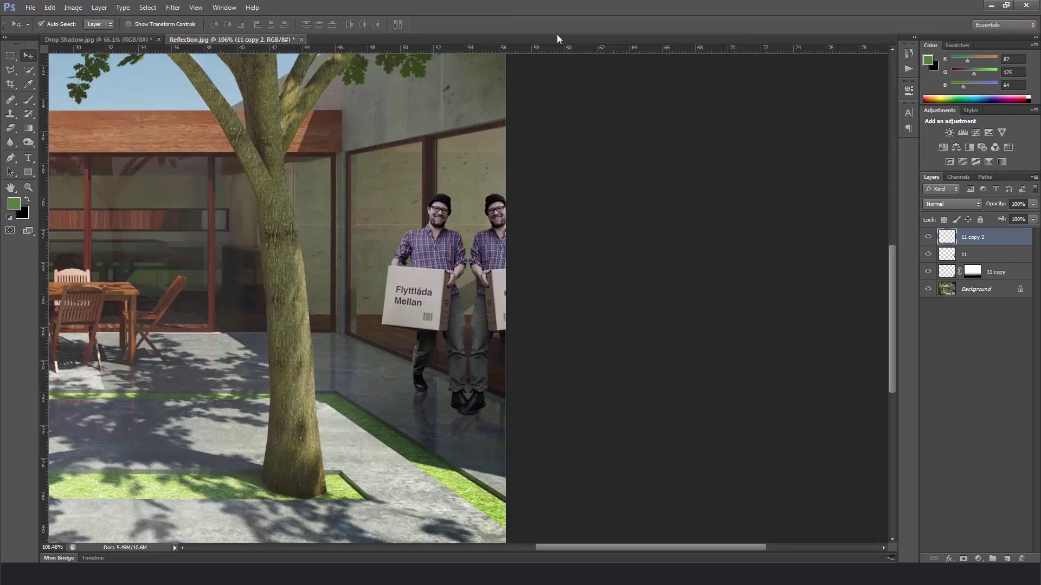
click(964, 559)
- Draw a gradient on 11 copy 2's mask to hide it down to a faint reflection, then fit the image
click(29, 128)
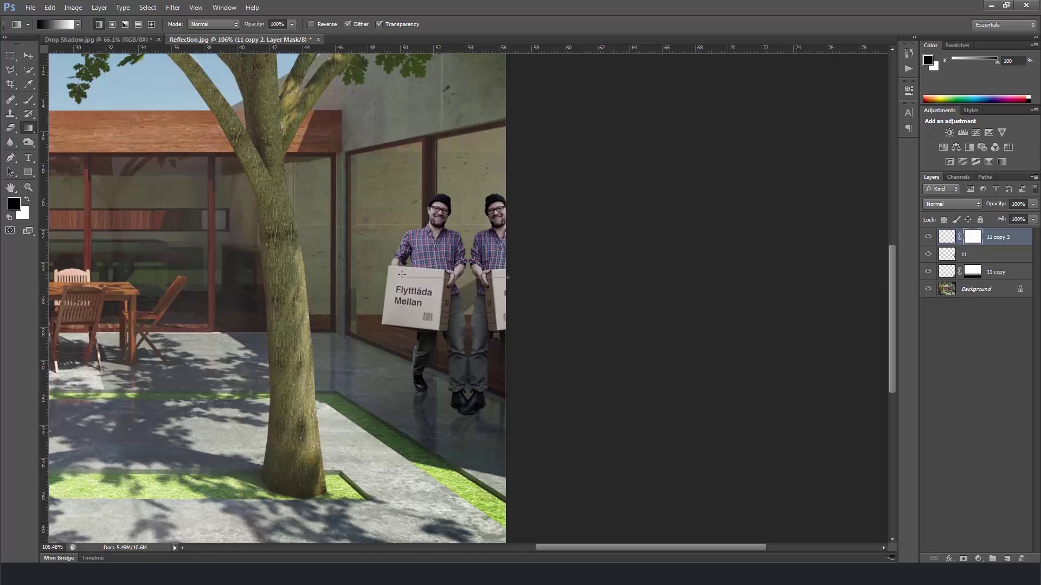
drag(401, 274, 402, 275)
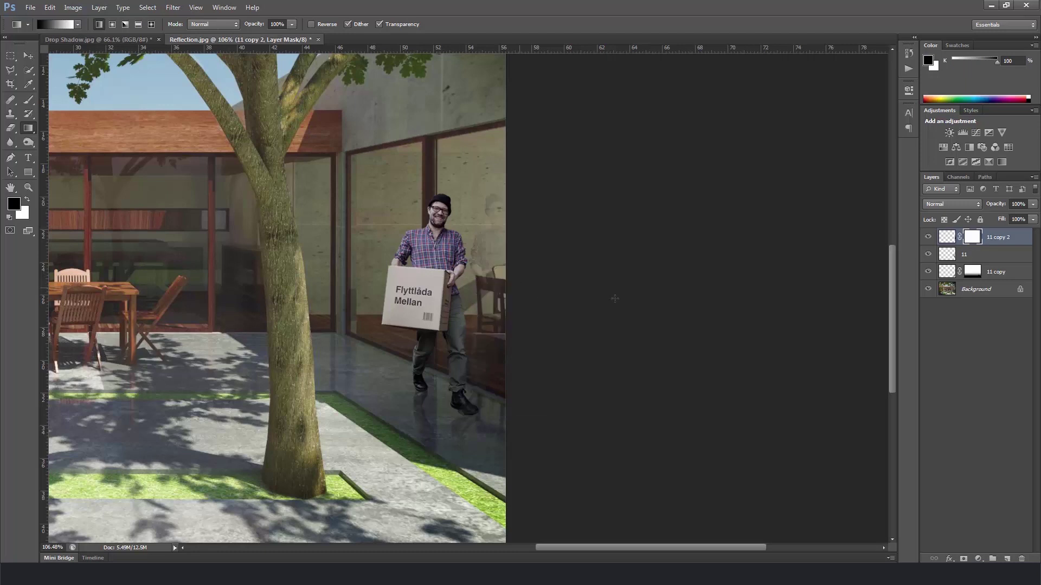
key(b)
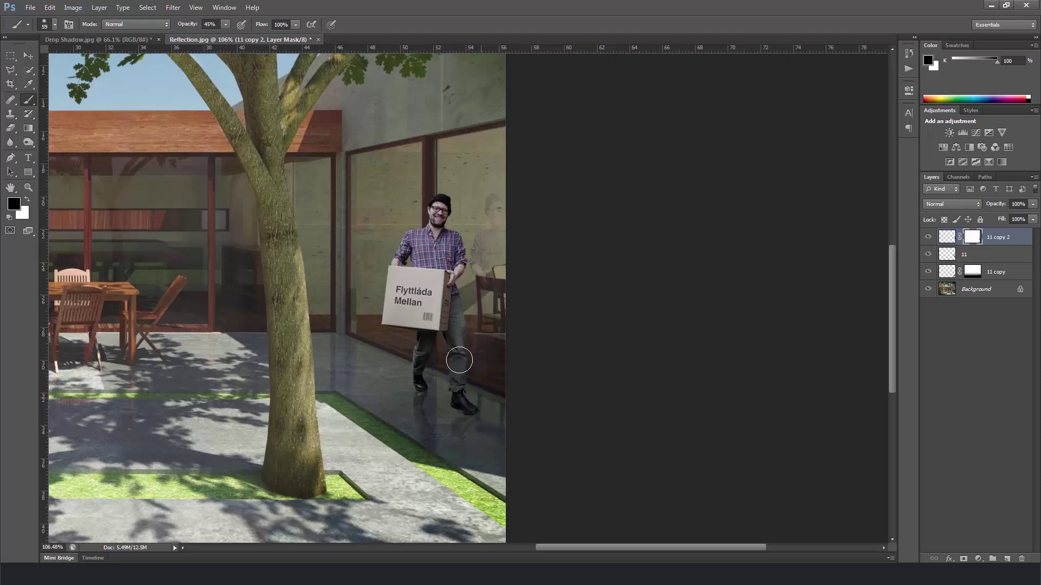
key(v)
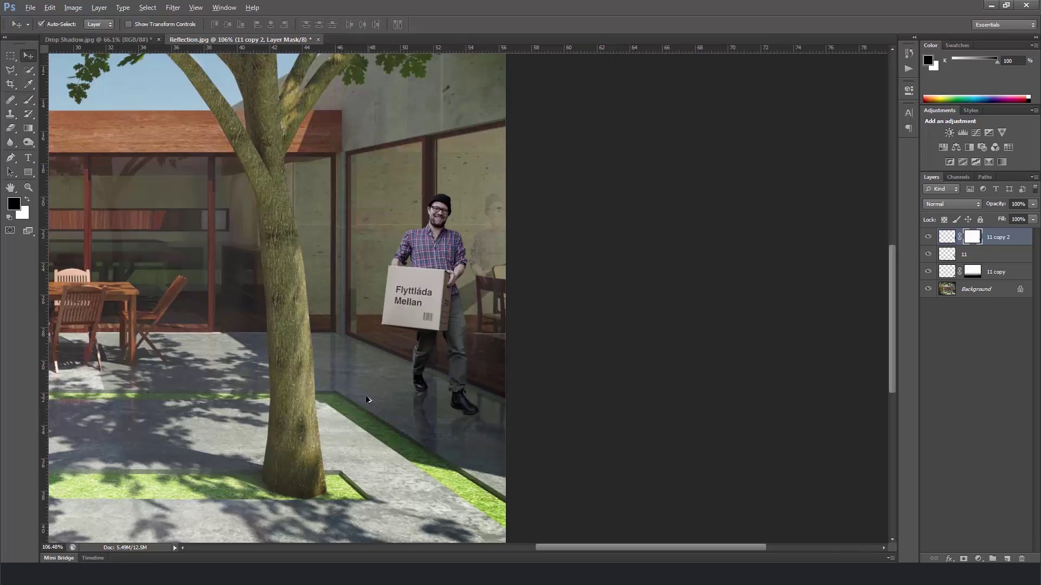
key(ctrl+0)
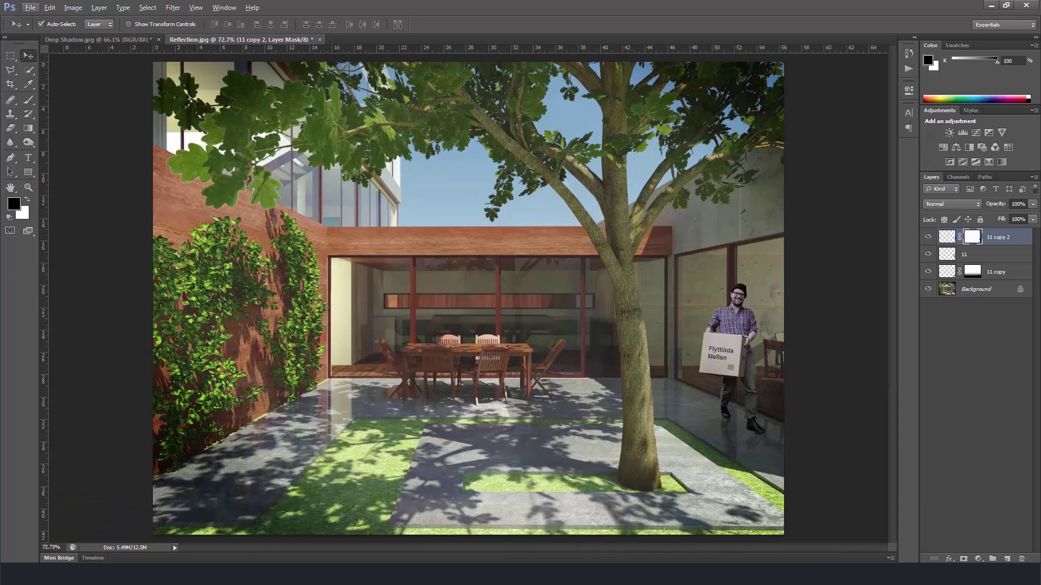
scroll(274, 153, down, 2)
- Open Motion Blur.jpg
click(30, 8)
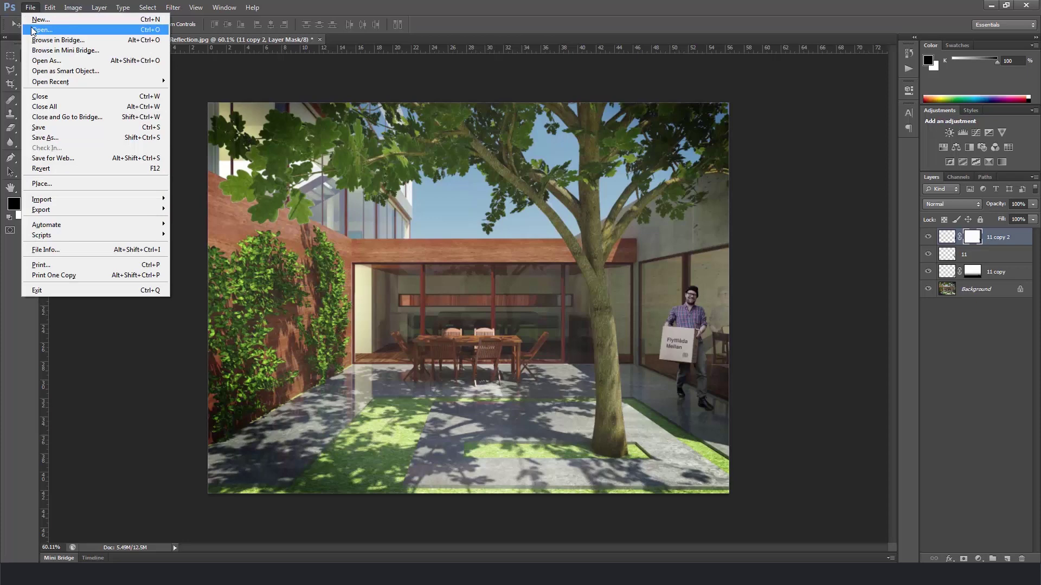
click(34, 30)
click(597, 216)
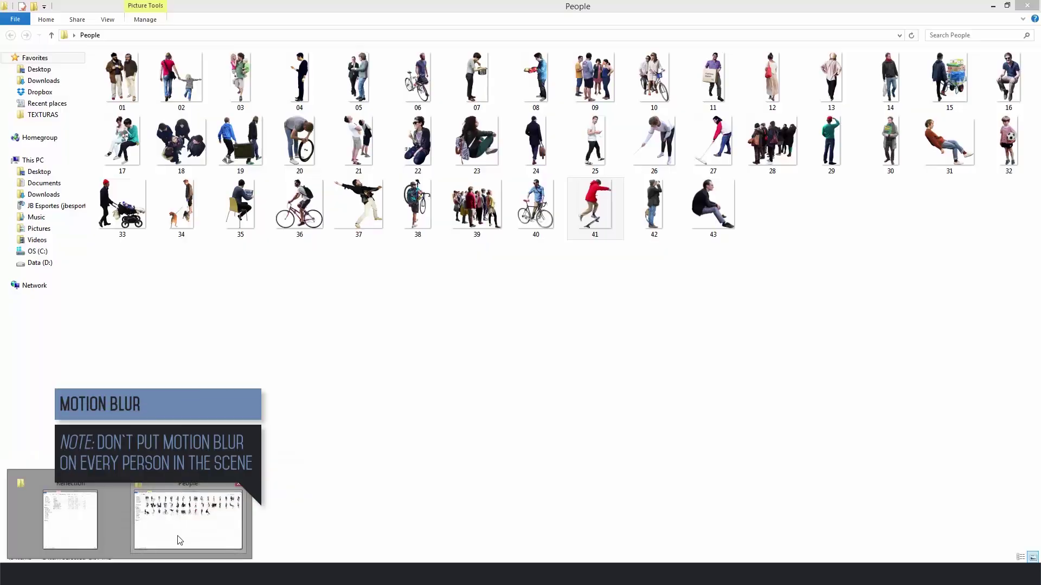
- Place skater image 41 beside the stairs, scale it to about 33%, and rasterize its layer
click(179, 539)
click(596, 209)
drag(607, 204, 439, 353)
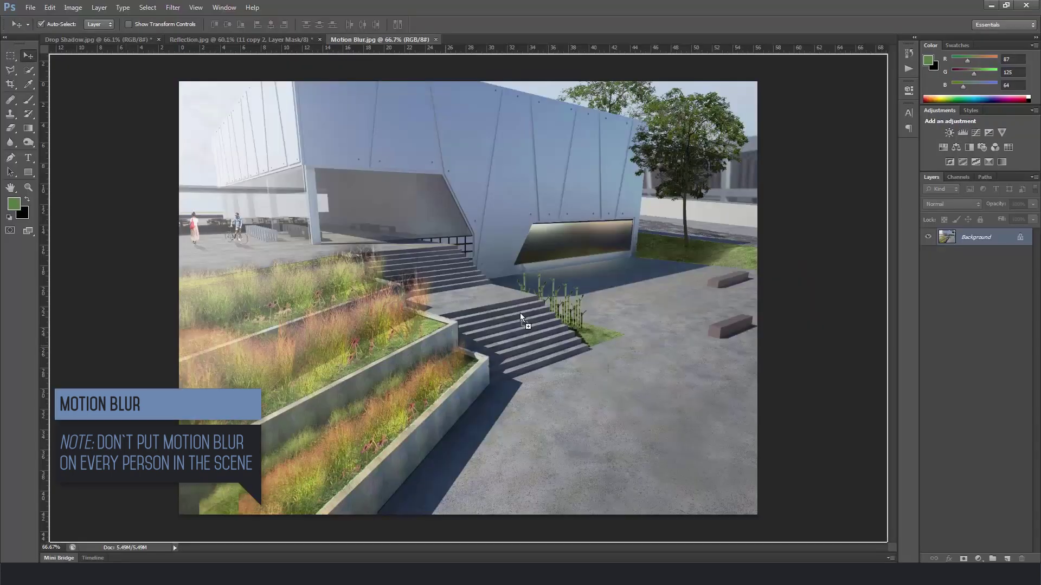
drag(519, 314, 709, 262)
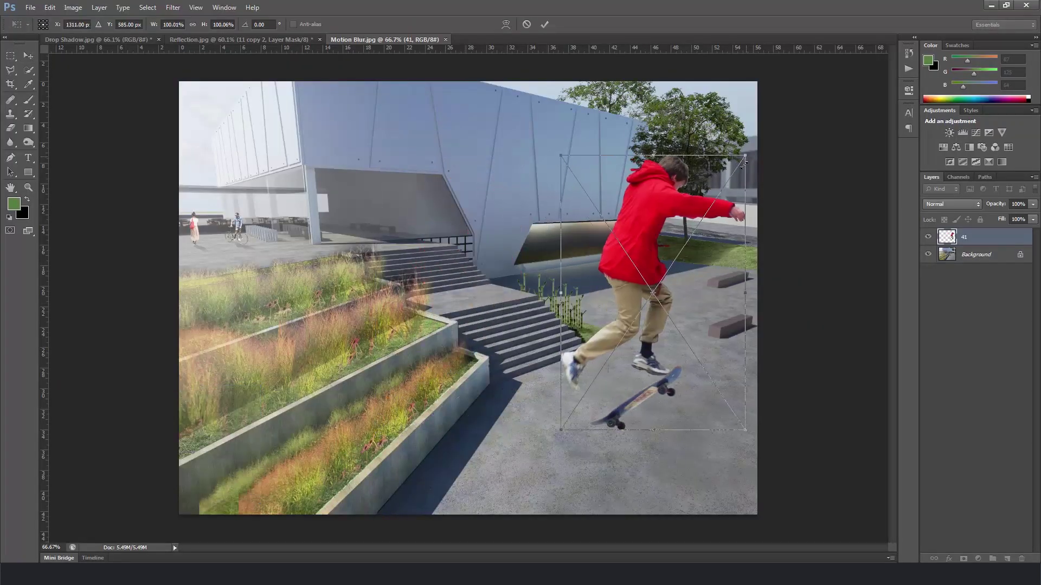
drag(742, 163, 592, 378)
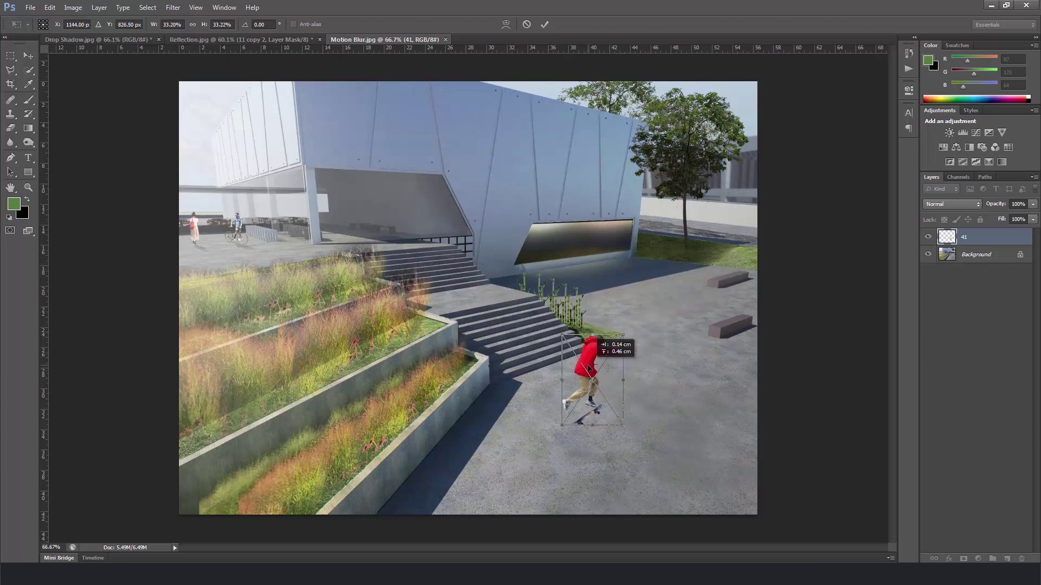
click(545, 24)
right_click(971, 237)
click(877, 293)
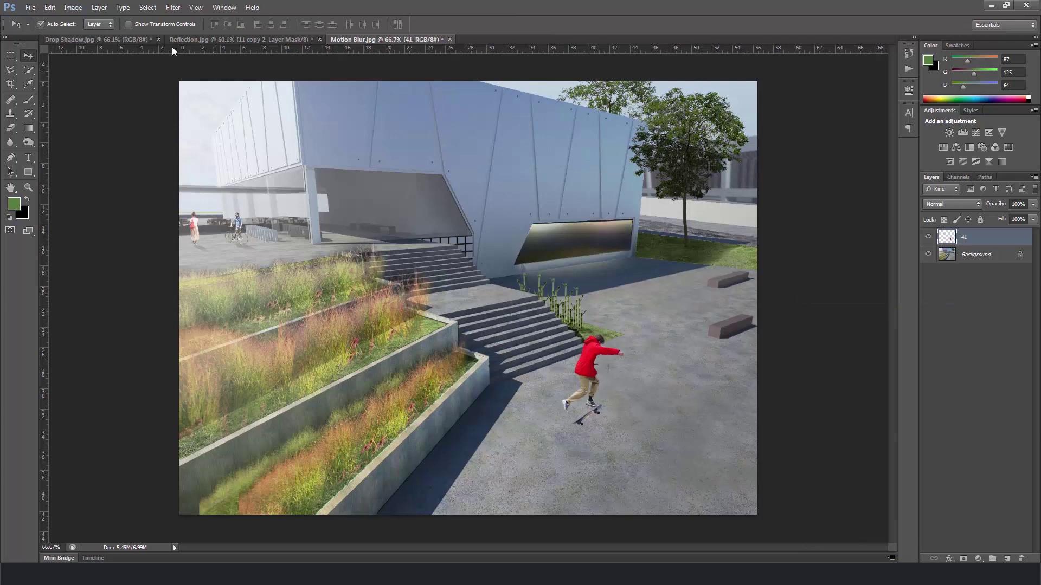
- Lower the skater's Reds saturation to -38 with Hue/Saturation
click(73, 7)
mouse_move(108, 35)
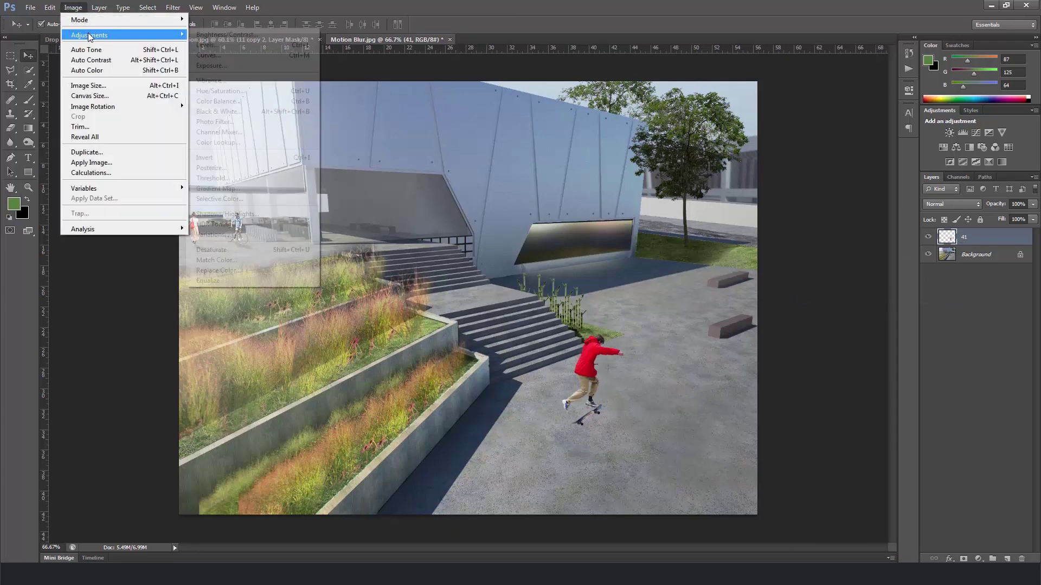
click(242, 91)
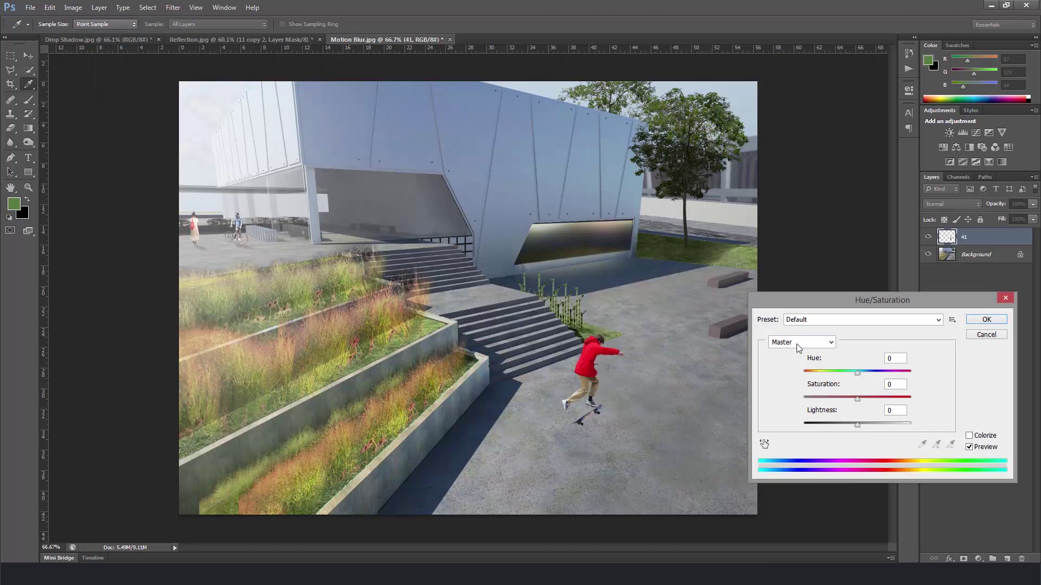
click(798, 342)
click(791, 361)
drag(857, 399, 828, 400)
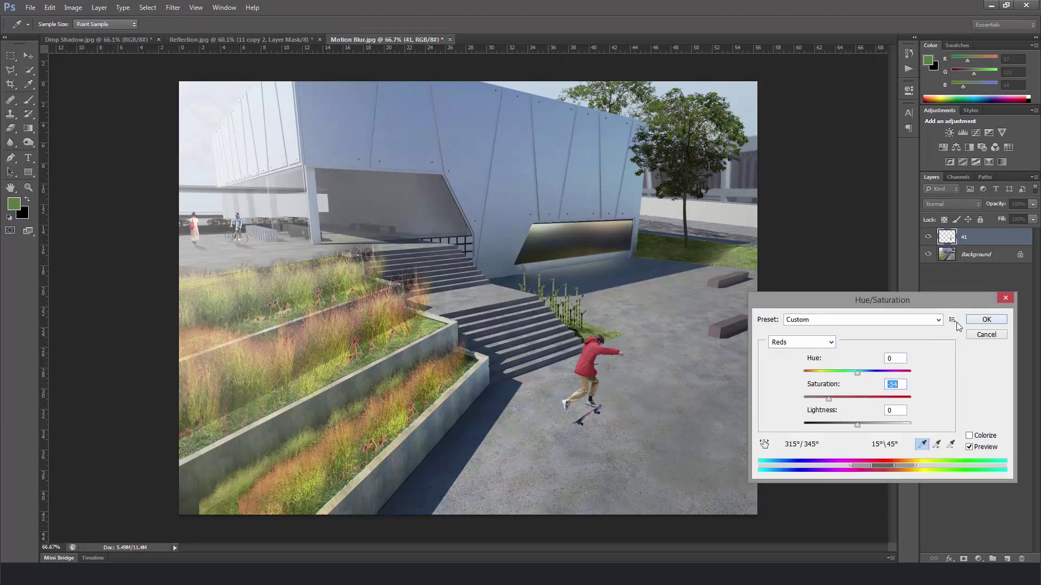
click(978, 324)
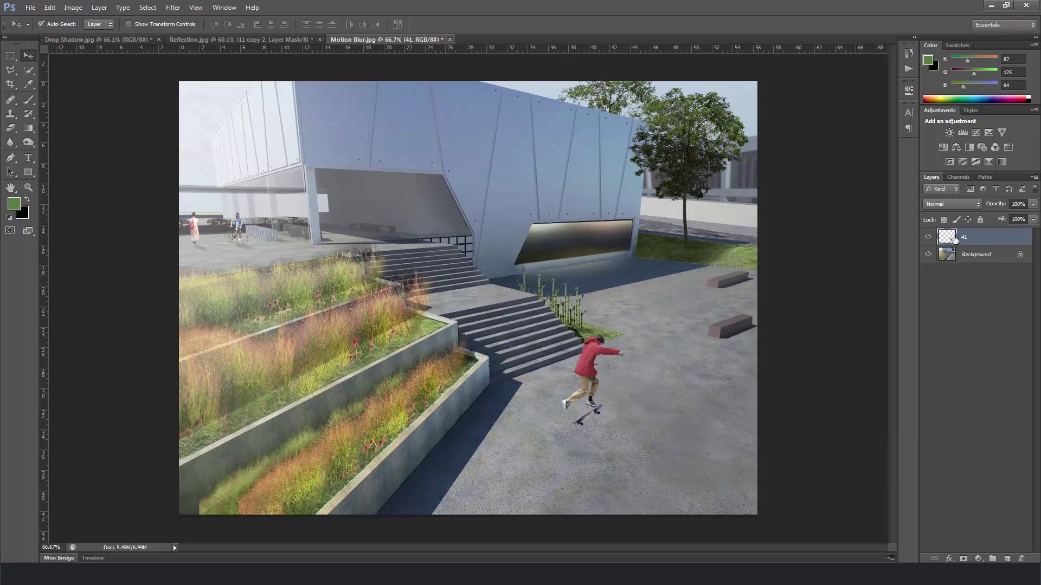
right_click(954, 239)
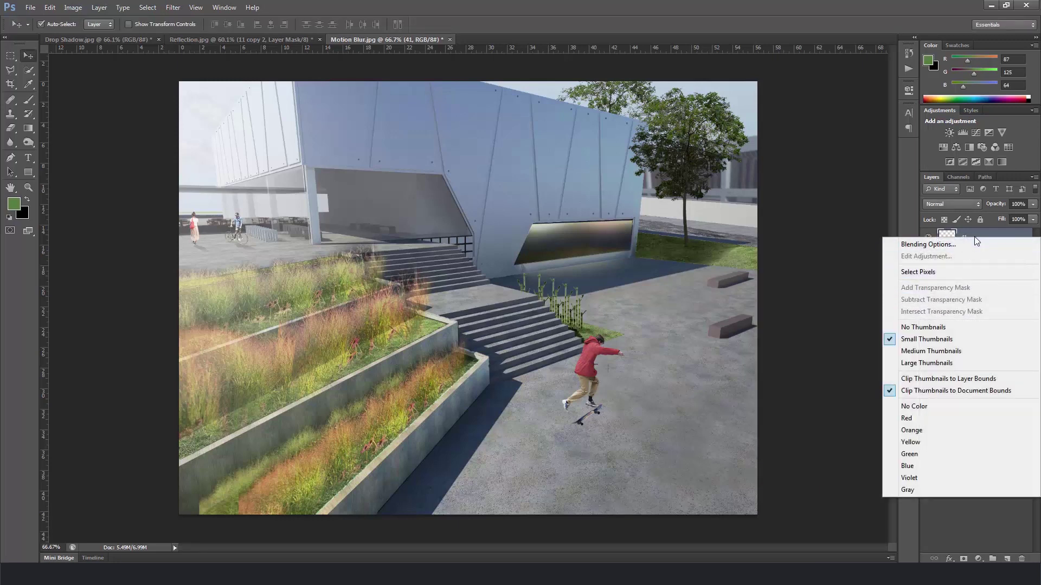
click(974, 237)
- Duplicate the skater as 41 copy below the original and turn it black with Lightness -100
right_click(956, 236)
click(891, 227)
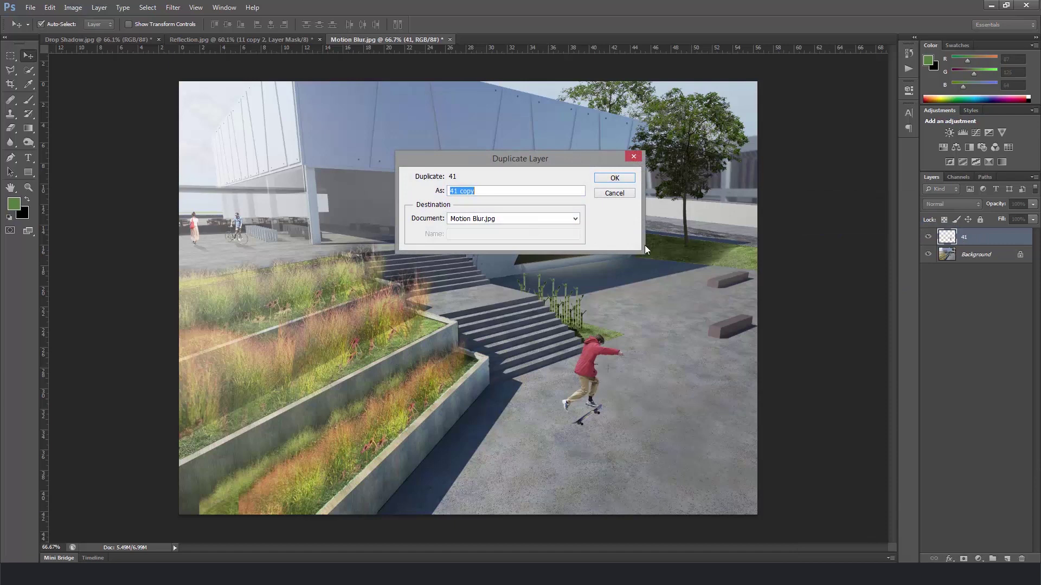
click(614, 177)
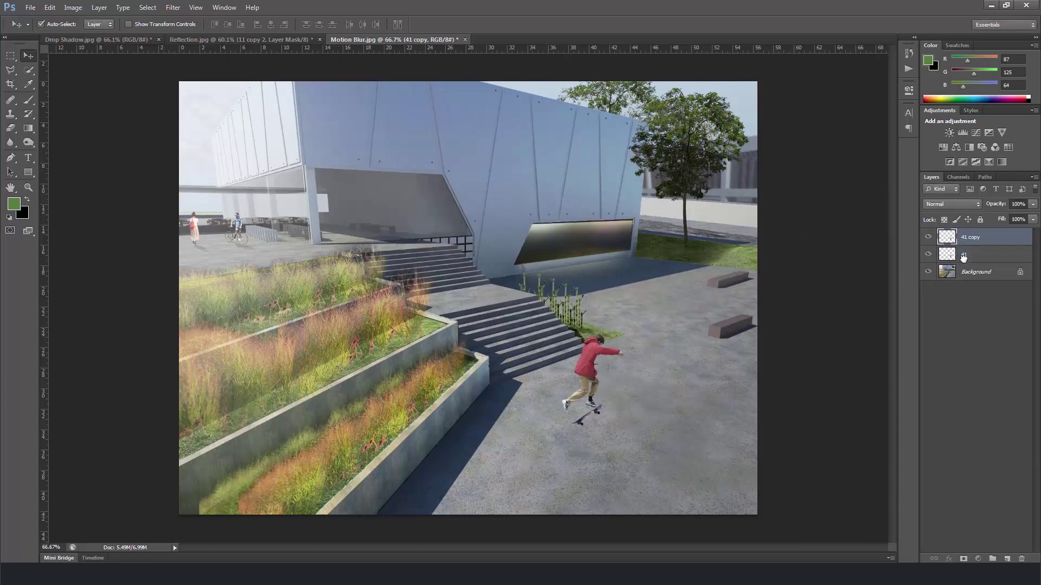
drag(962, 257, 962, 262)
click(73, 7)
mouse_move(90, 34)
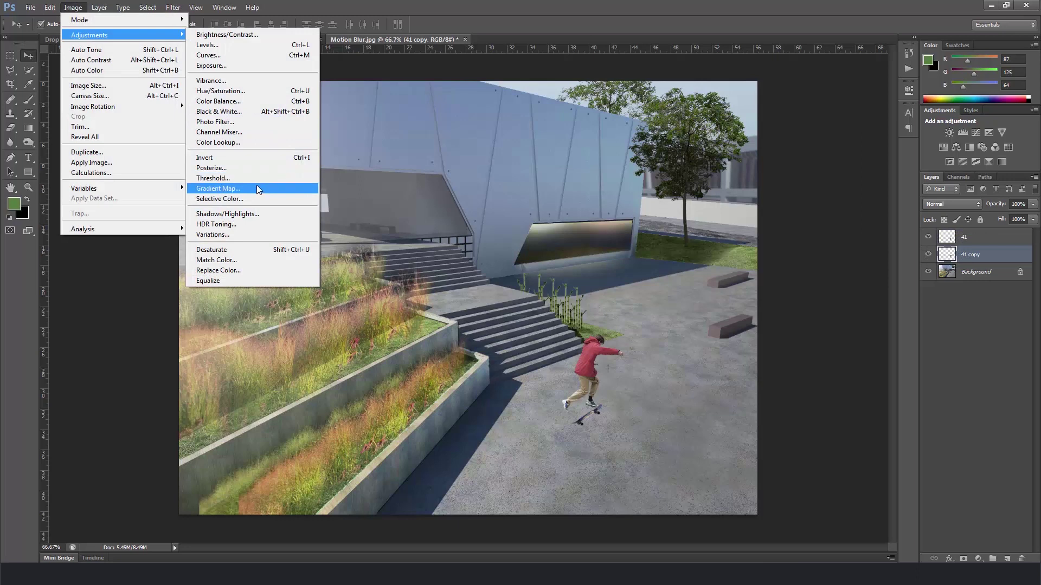
click(256, 92)
drag(857, 423, 803, 430)
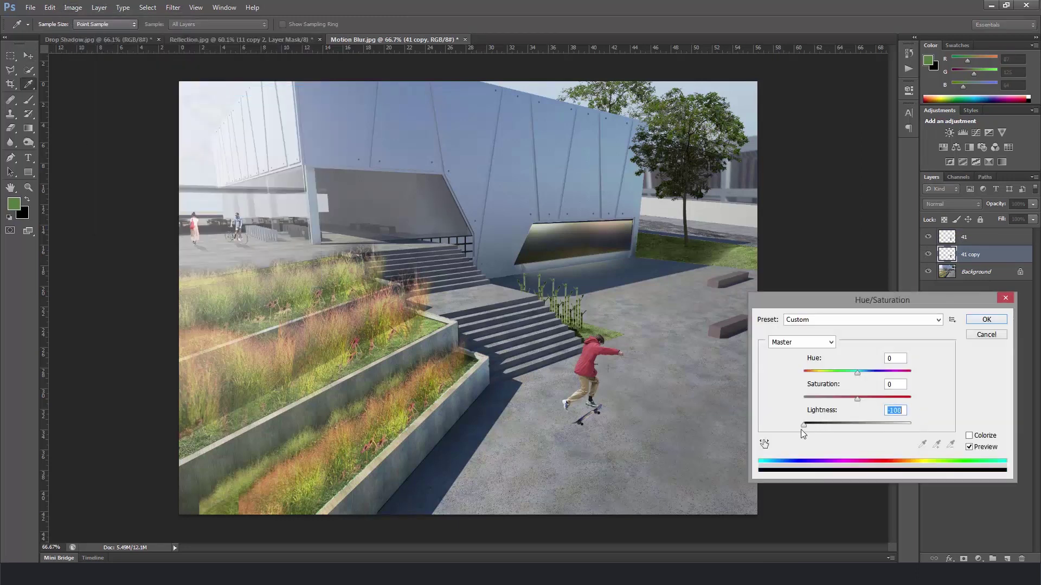
click(986, 320)
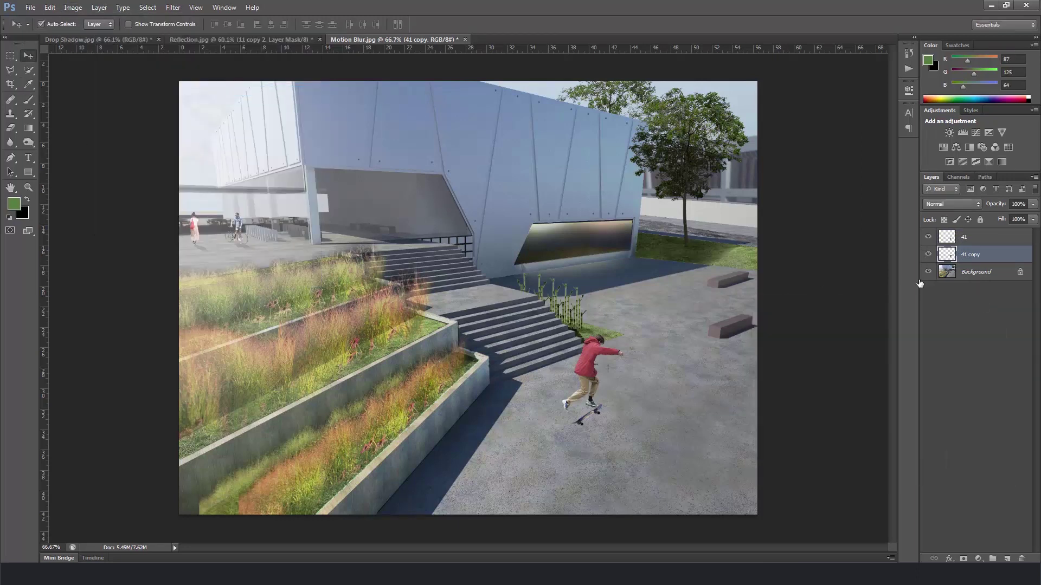
- Distort the black copy flat onto the pavement as a shadow stretching right from the skateboard
key(ctrl+t)
right_click(589, 358)
click(645, 416)
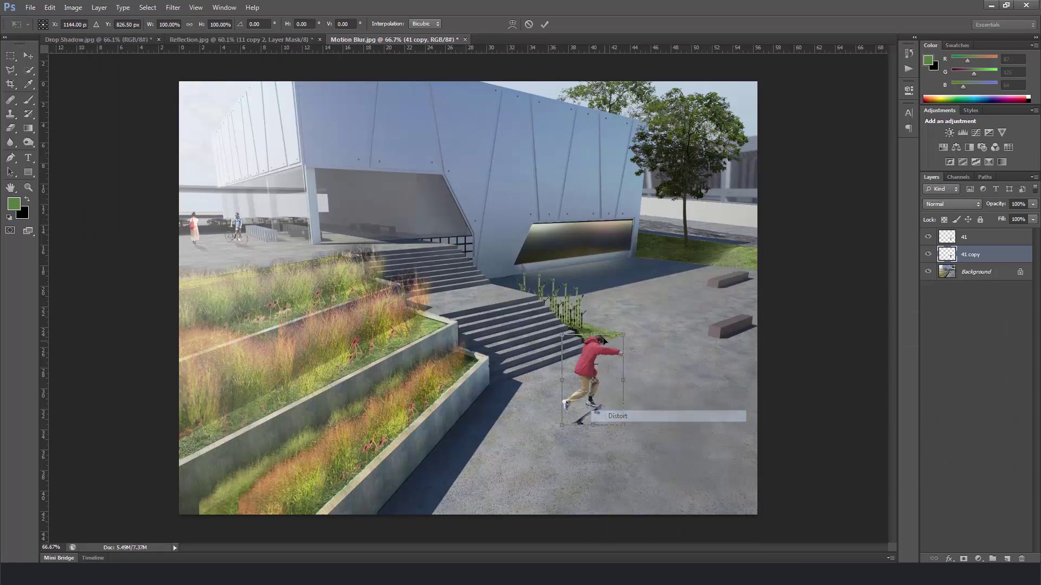
drag(603, 340, 678, 447)
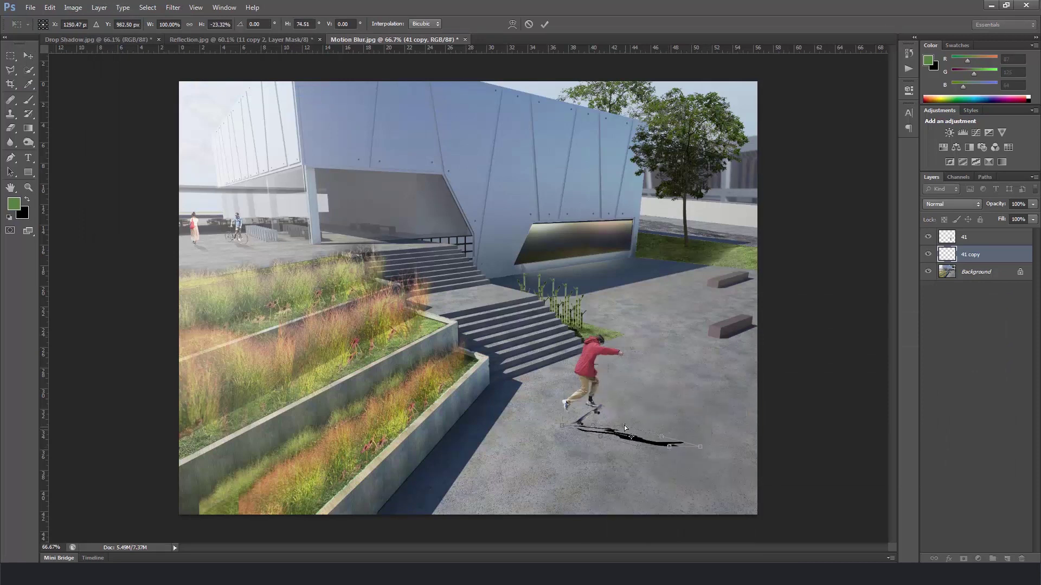
drag(625, 428, 623, 413)
drag(704, 447, 632, 437)
key(Return)
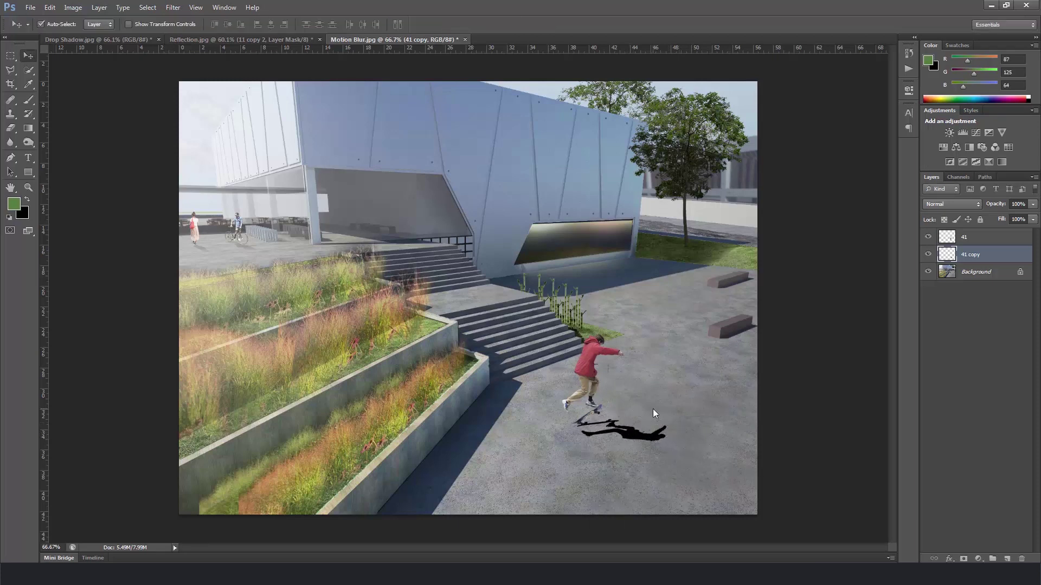
click(973, 241)
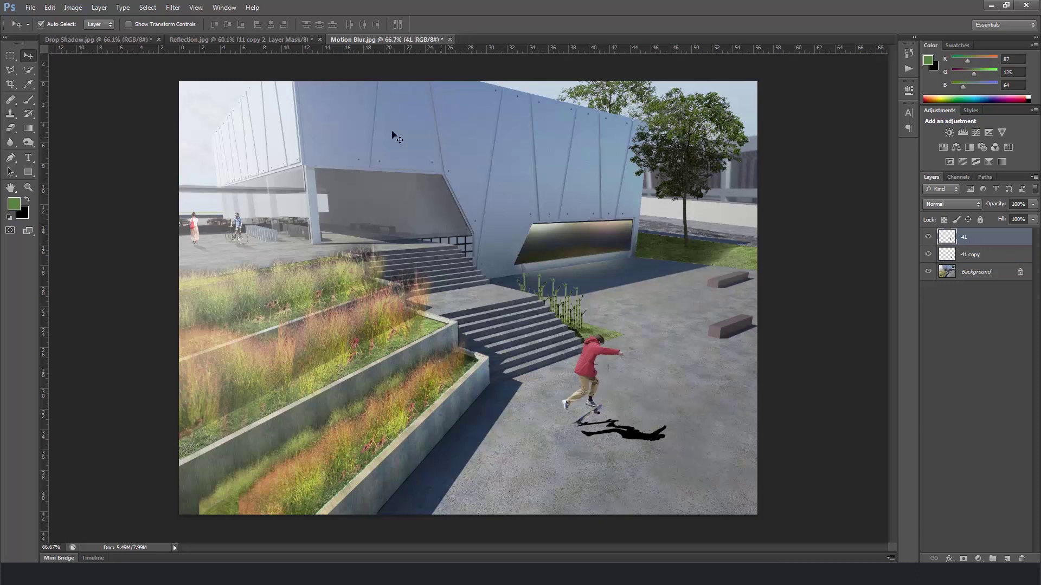
- Apply a horizontal Motion Blur to the skater layer 41
click(173, 8)
mouse_move(204, 116)
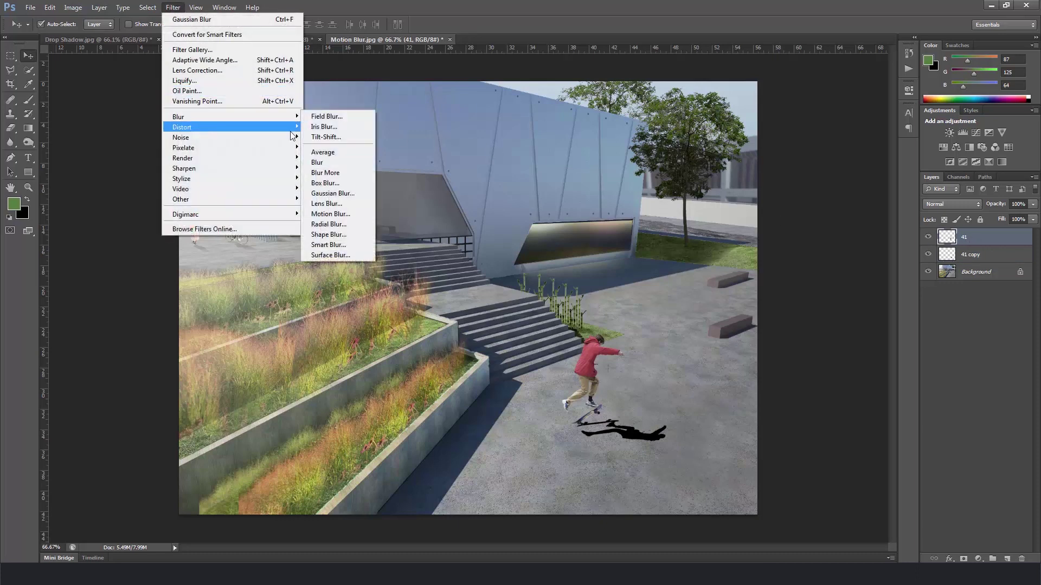
click(336, 214)
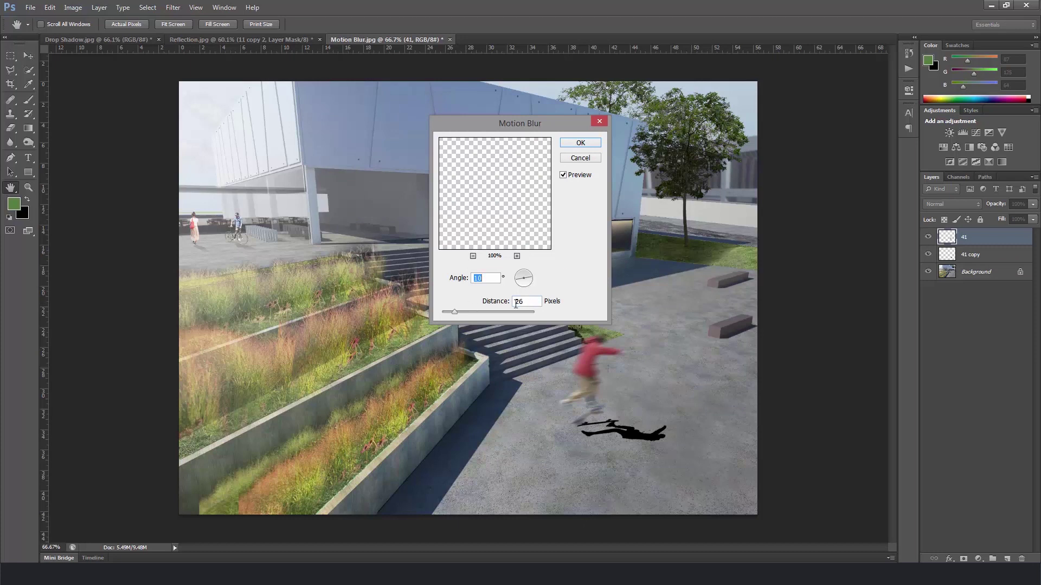
click(490, 303)
key(Return)
- Apply a 22-pixel Motion Blur to the shadow layer 41 copy
click(958, 260)
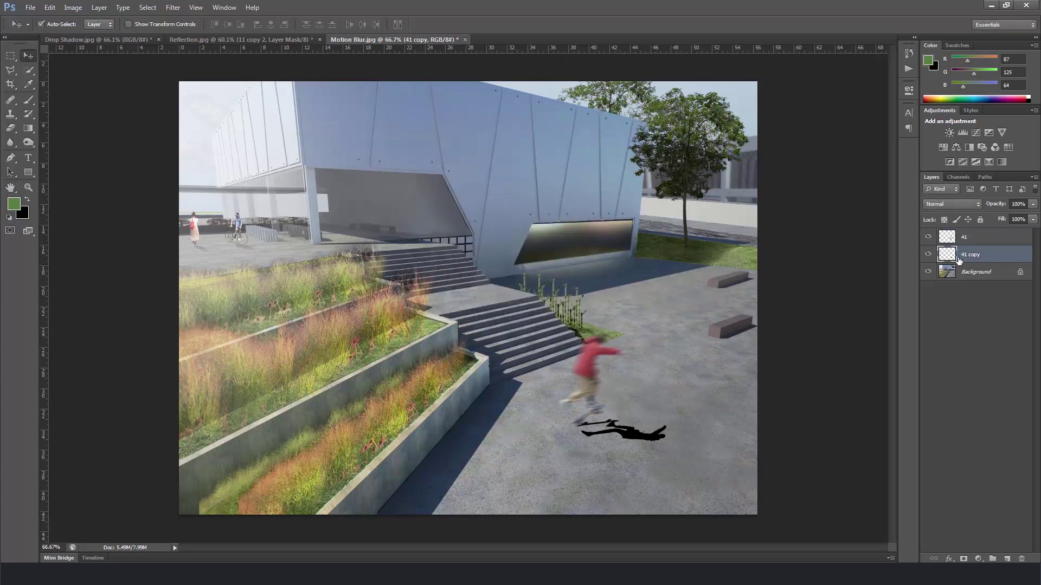
click(174, 8)
mouse_move(191, 115)
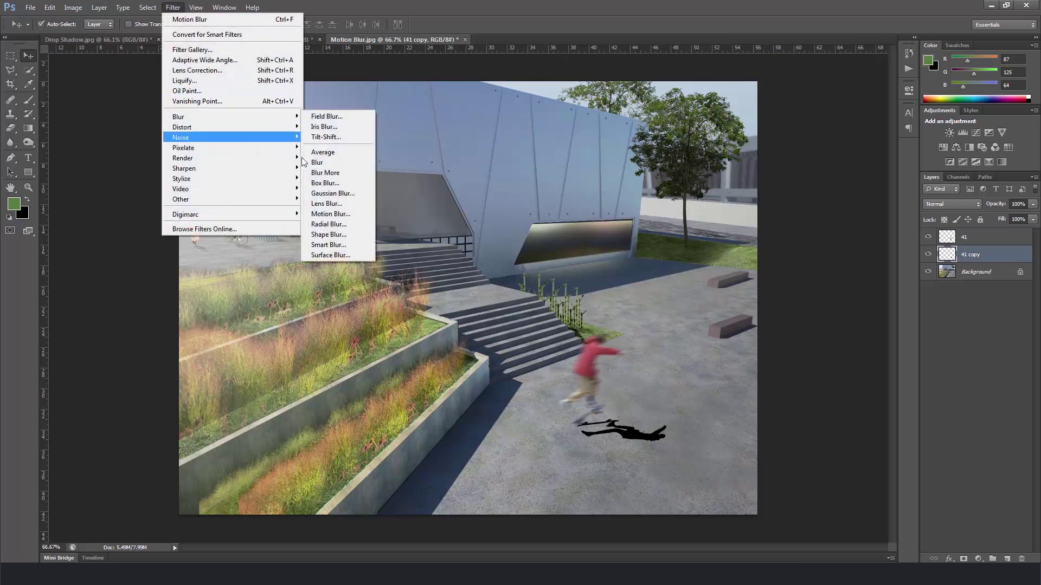
click(346, 213)
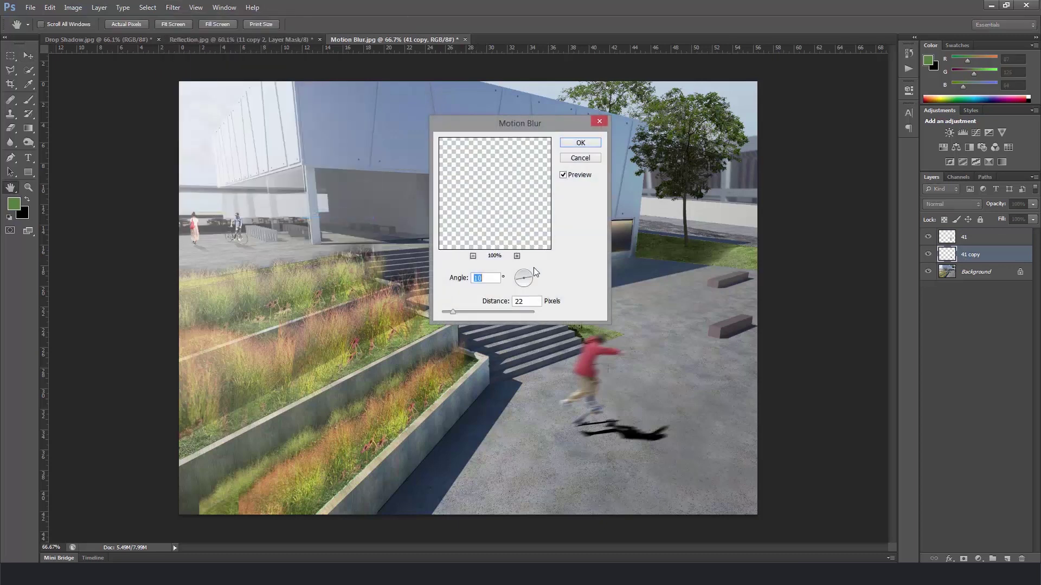
key(Tab)
key(Return)
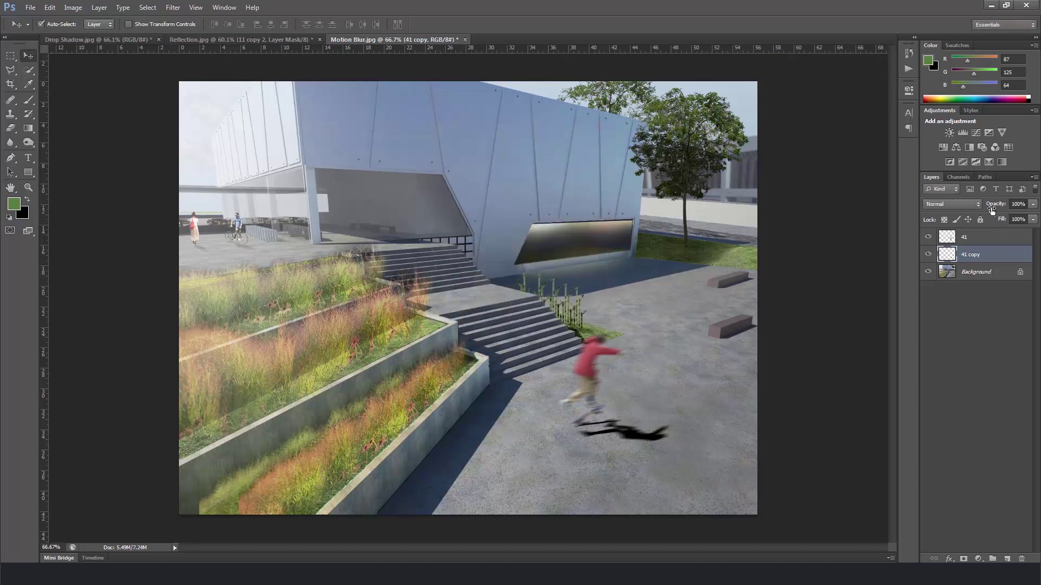
click(952, 204)
- Set the shadow to Soft Light and fade its tail with a 174 px soft eraser at 30% opacity
click(949, 354)
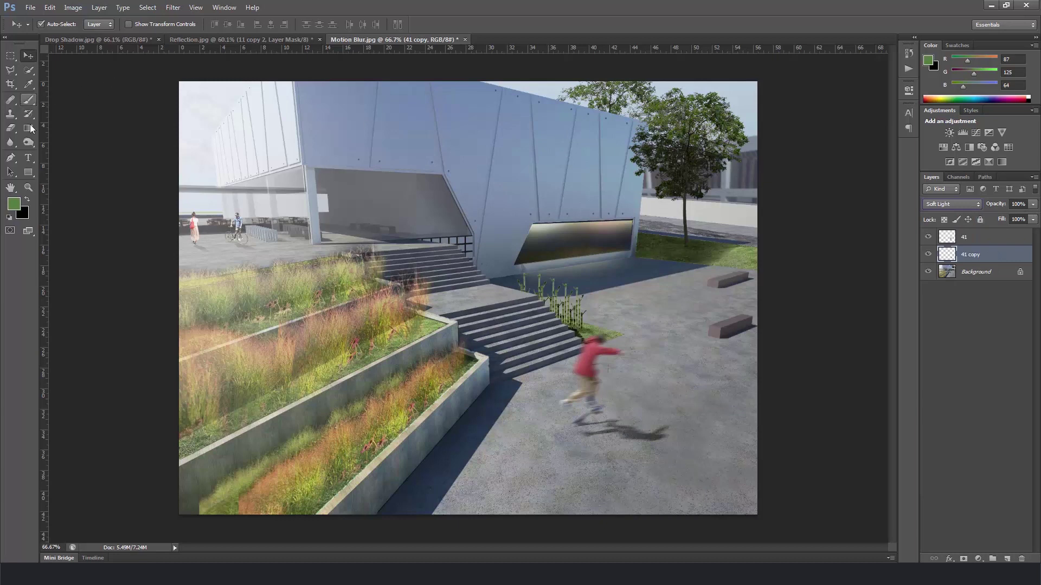
click(10, 128)
right_click(439, 307)
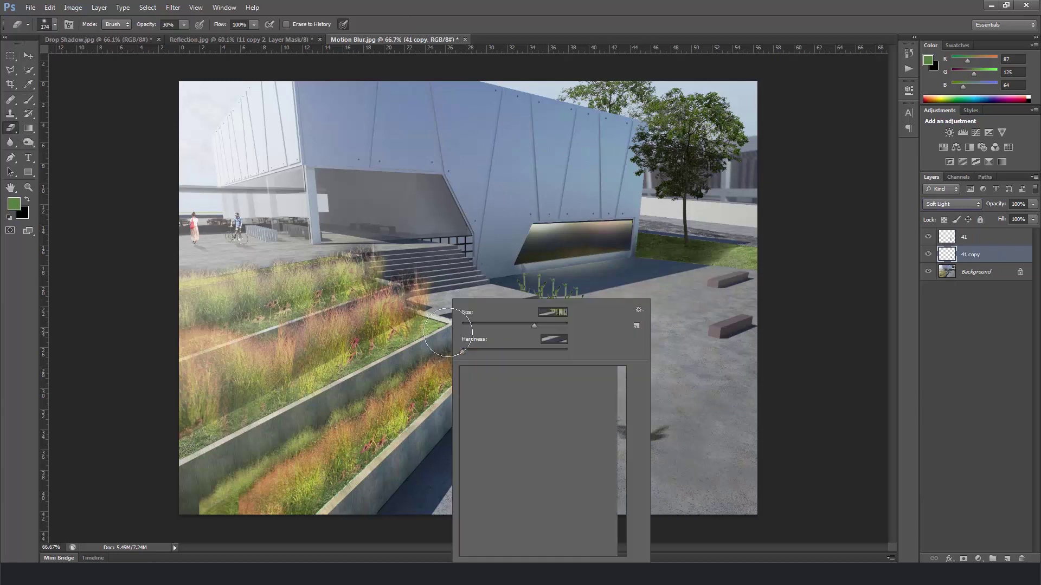
click(169, 24)
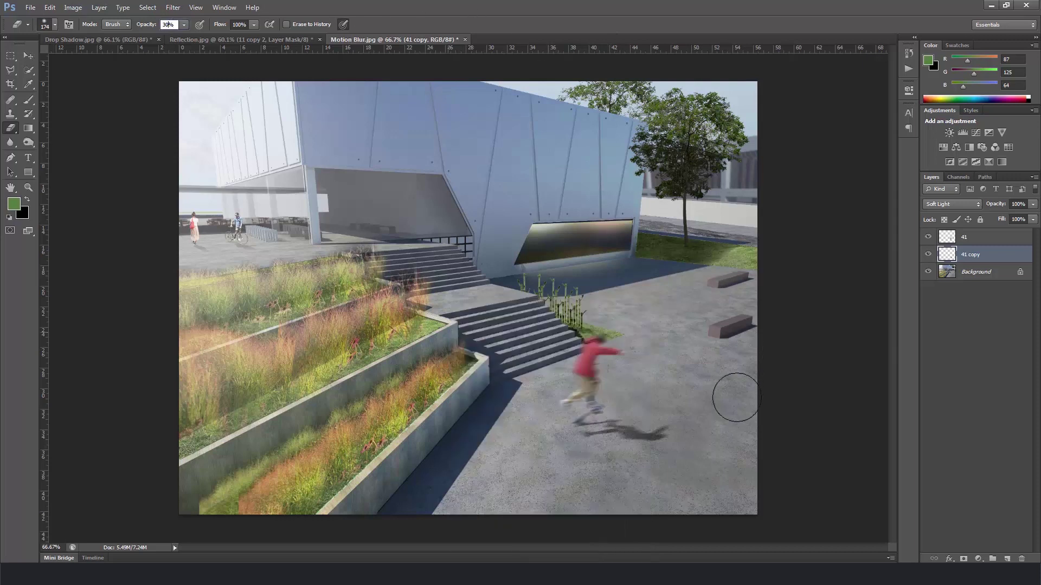
click(648, 435)
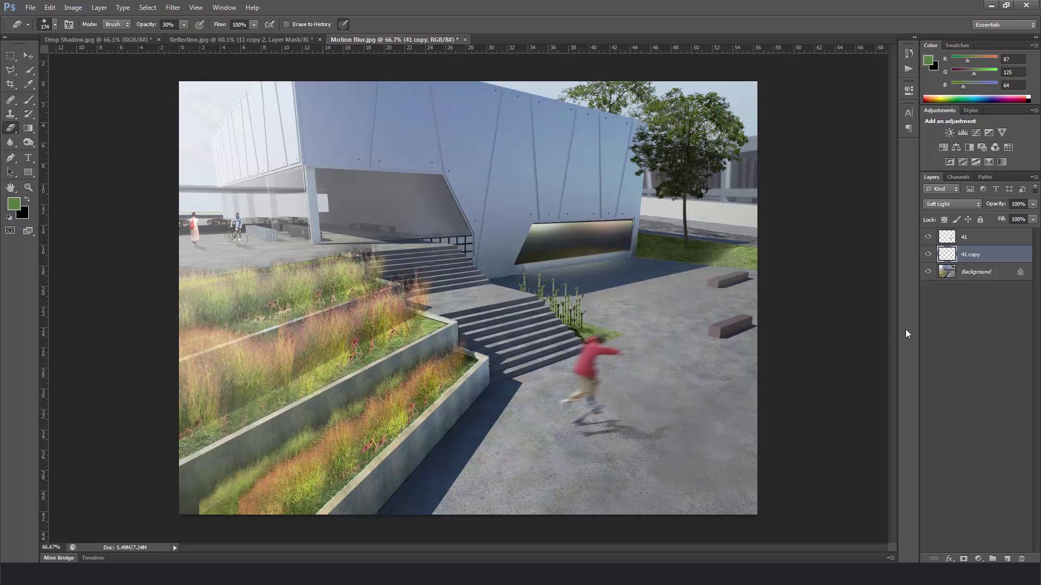
click(966, 238)
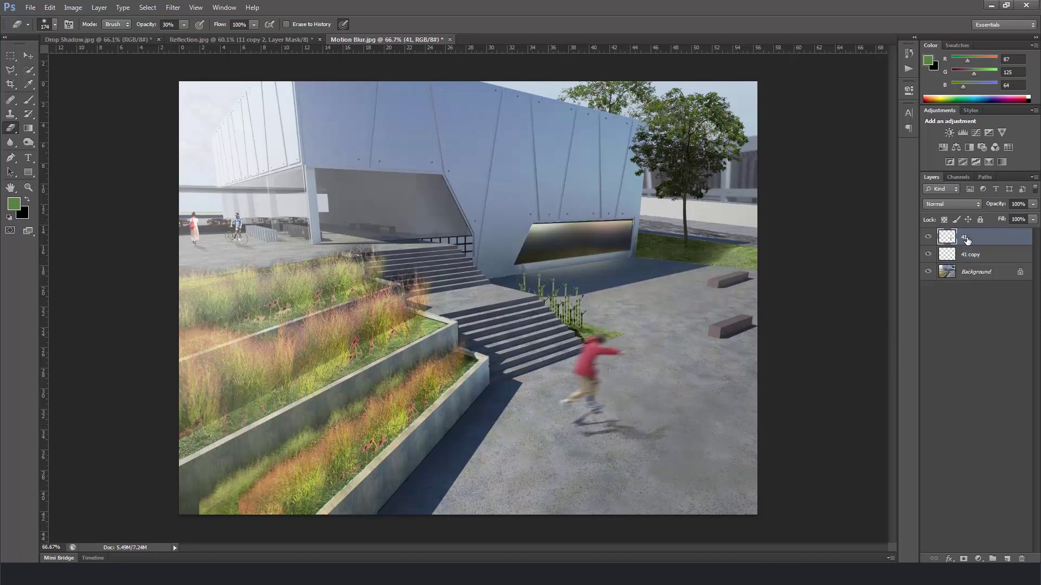